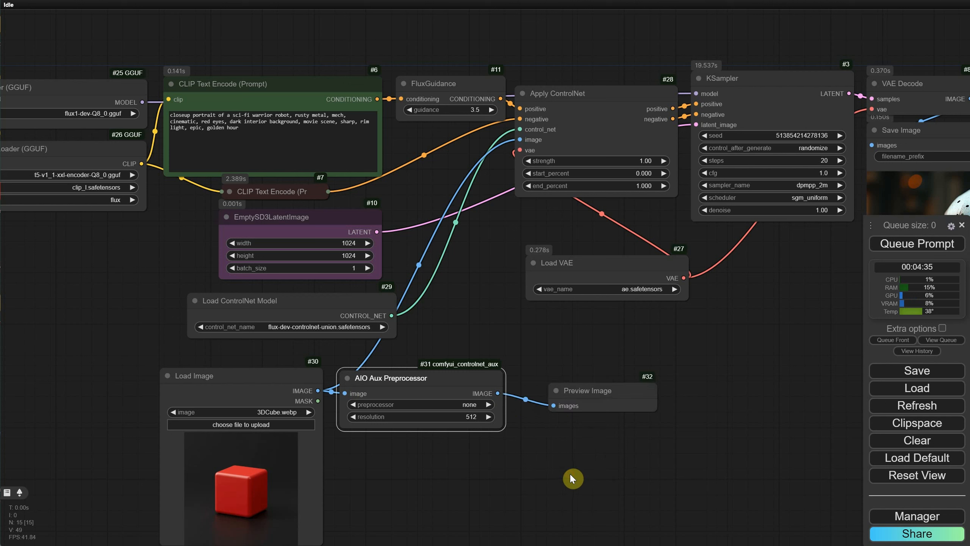
- Shift the Preview Image node closer to the AIO Aux Preprocessor and set the preprocessor's resolution to 1024
drag(569, 453, 568, 390)
click(474, 417)
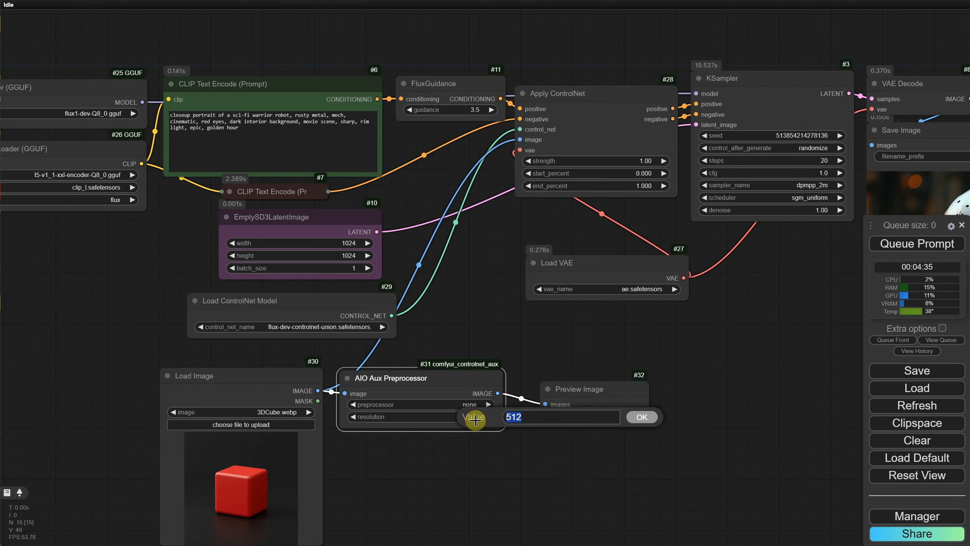
text(1024)
key(Return)
- Place the Preview Image node nearer the preprocessor and connect the preprocessor's IMAGE output to Apply ControlNet's image input
click(587, 396)
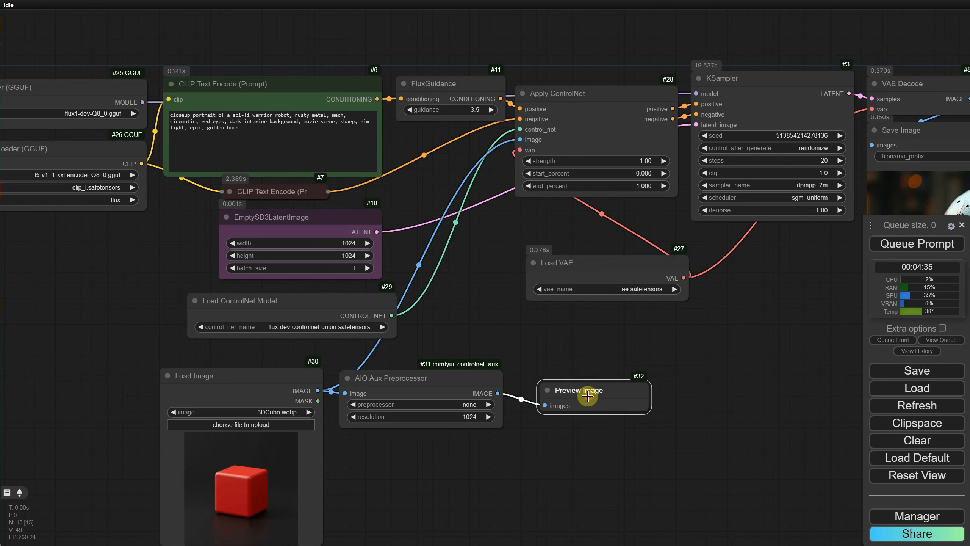
drag(588, 396, 582, 393)
drag(497, 393, 519, 141)
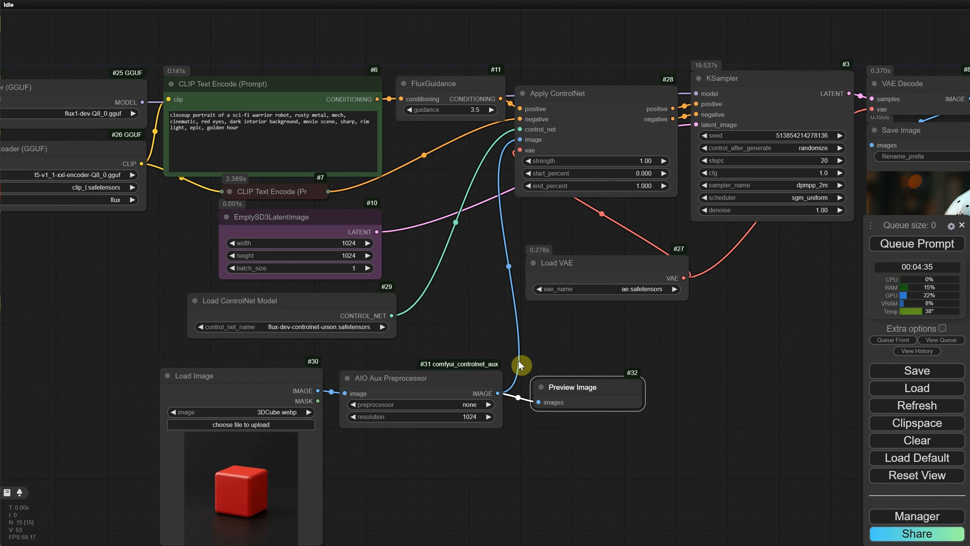
- Load bunnydepth.png from the TEST IMAGES folder into the Load Image node
drag(147, 265, 193, 234)
click(302, 386)
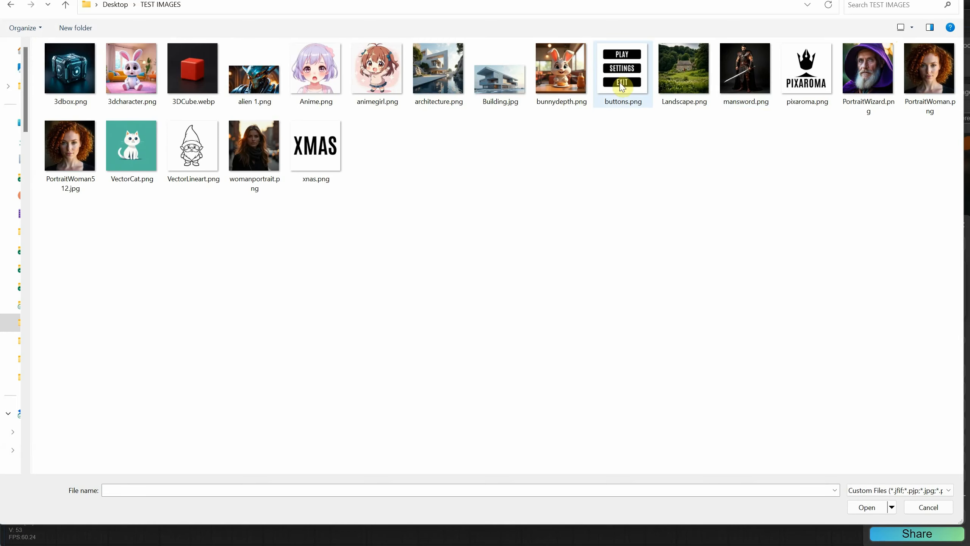
double_click(567, 87)
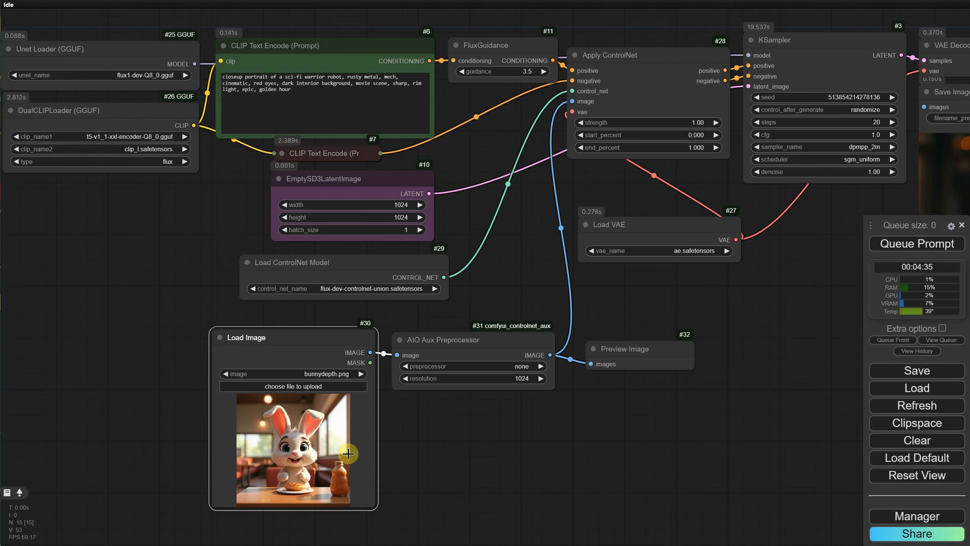
- Set the AIO Aux Preprocessor's preprocessor to DepthAnythingPreprocessor
scroll(479, 384, up, 3)
click(484, 358)
text(de)
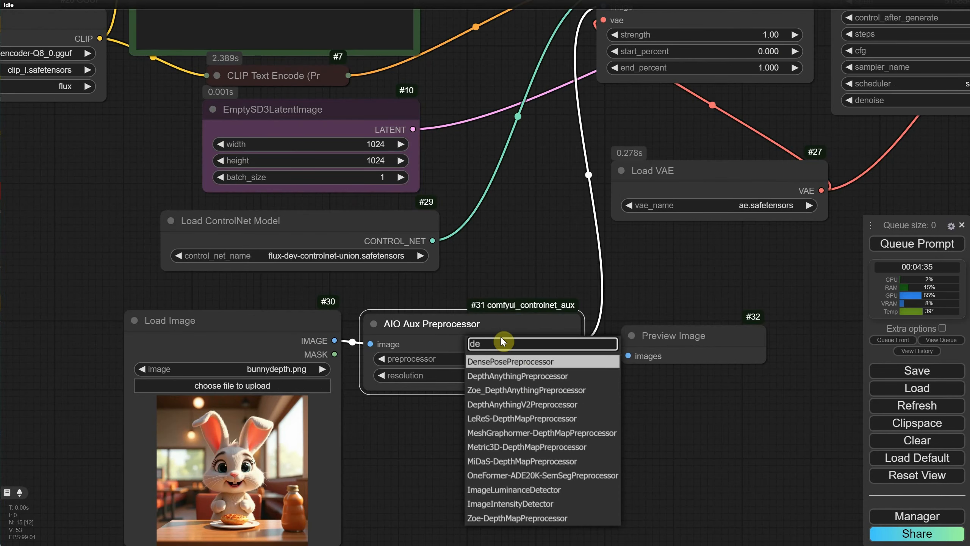
click(518, 376)
- Set the prompt to "a cute cartoon bunny in a magical forest, sitting at a table, on the table there is a donut an a bottle of juice"
scroll(512, 312, down, 3)
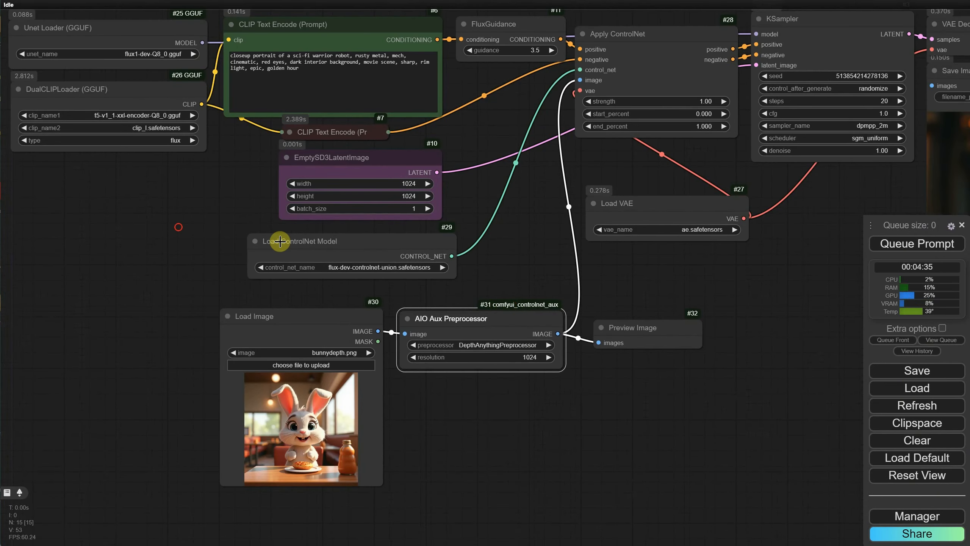
drag(178, 227, 264, 308)
scroll(331, 238, up, 6)
drag(523, 96, 229, 28)
text(a cyte car)
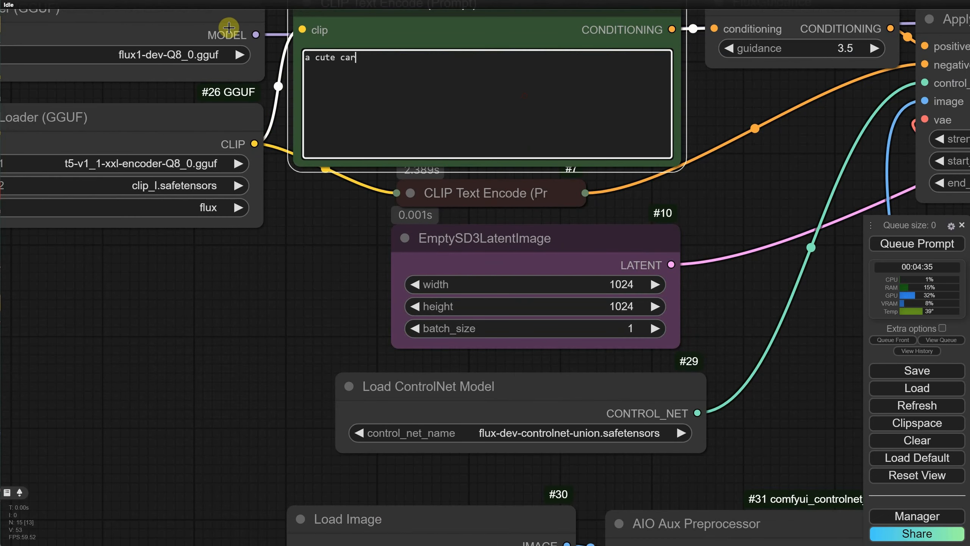
text(toon bunny in a magical forest, )
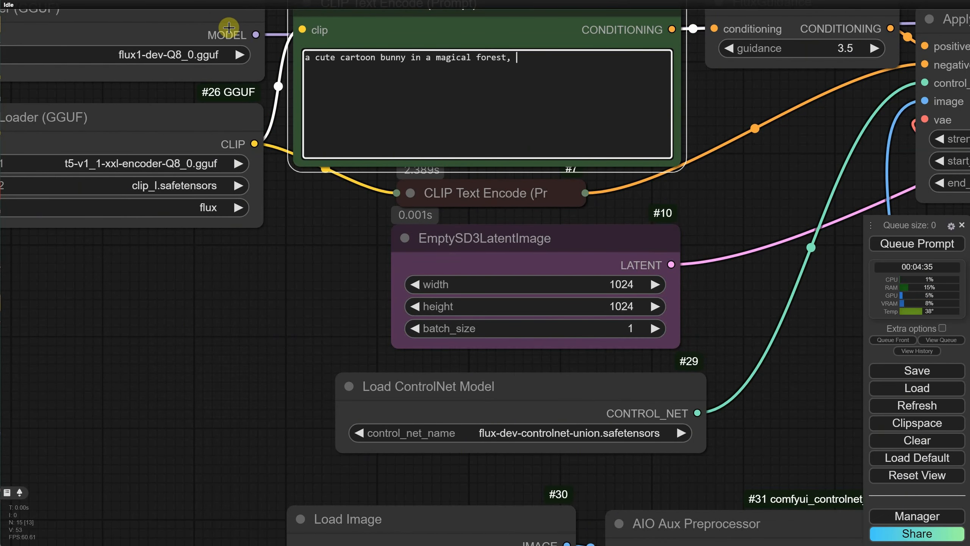
text(sitting at a table, on the table there is a donut an a bottle of juice)
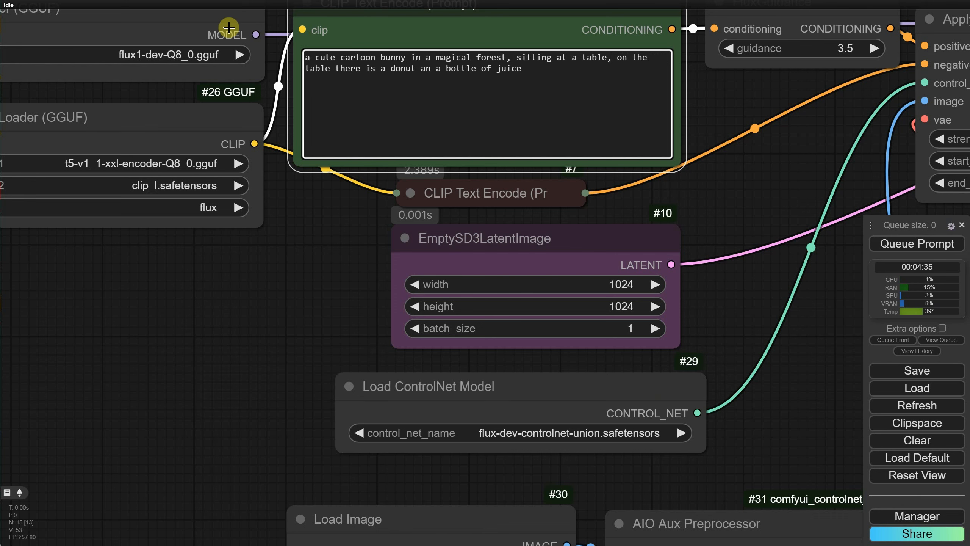
- Queue the prompt to generate the bunny image with the depth preprocessor
scroll(313, 346, down, 7)
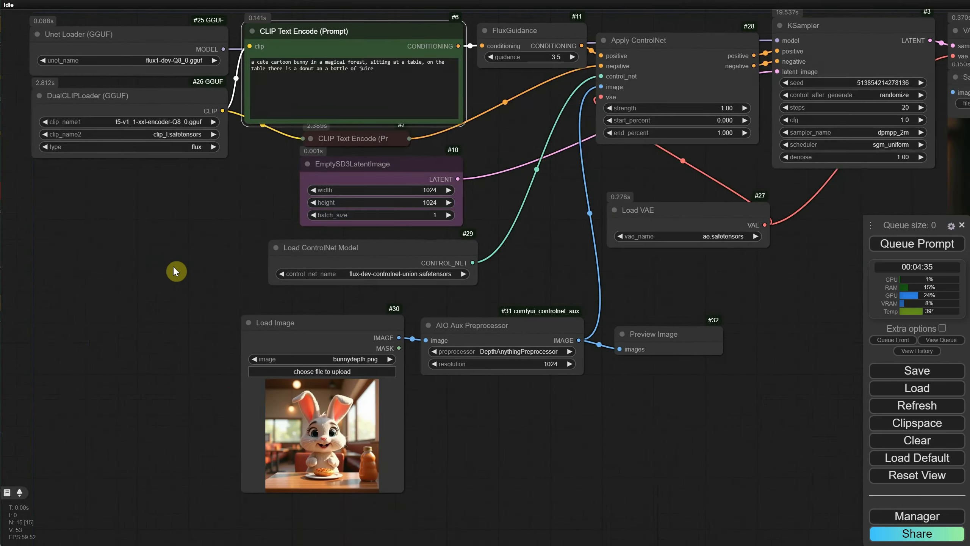
drag(173, 267, 85, 292)
click(916, 244)
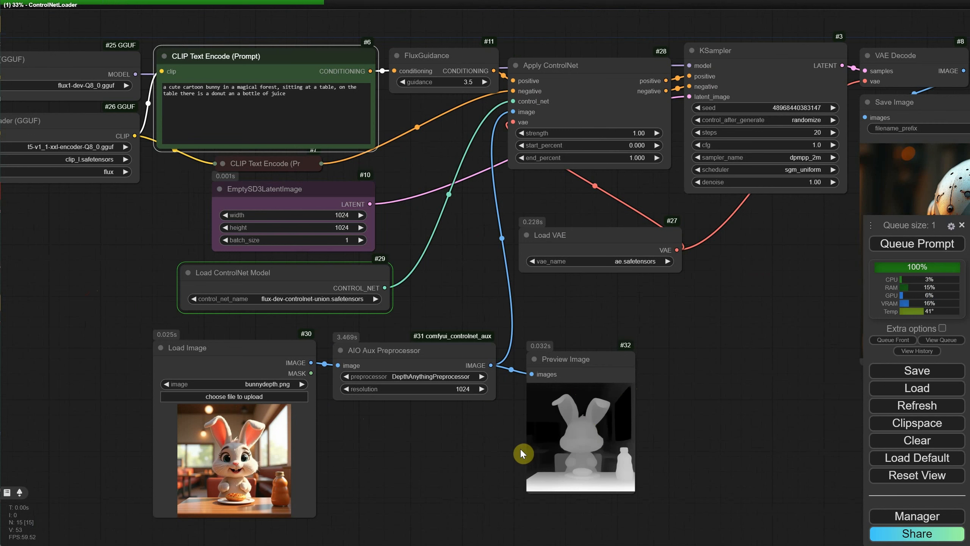
- Set the Apply ControlNet node's strength to 0.5
drag(617, 327, 573, 403)
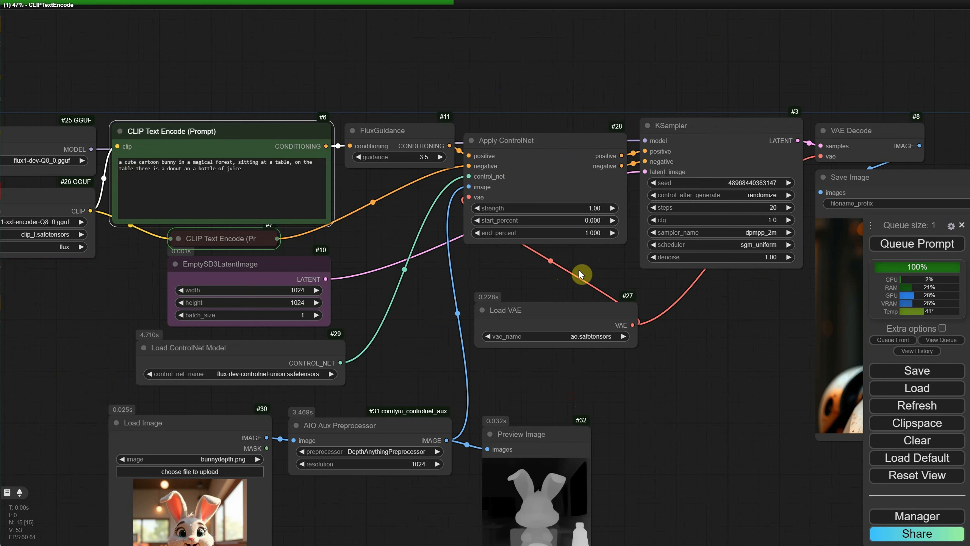
scroll(834, 234, up, 6)
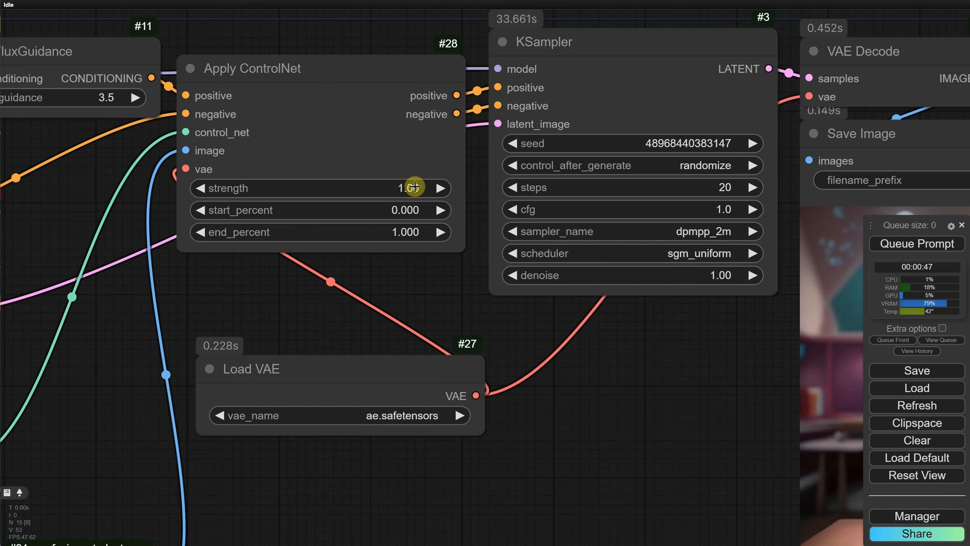
click(415, 187)
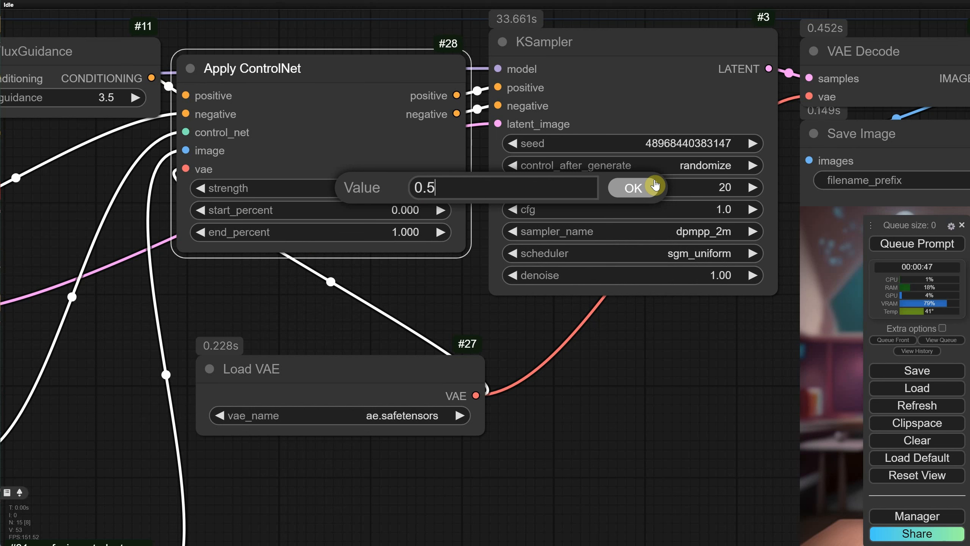
text(0.5)
click(654, 186)
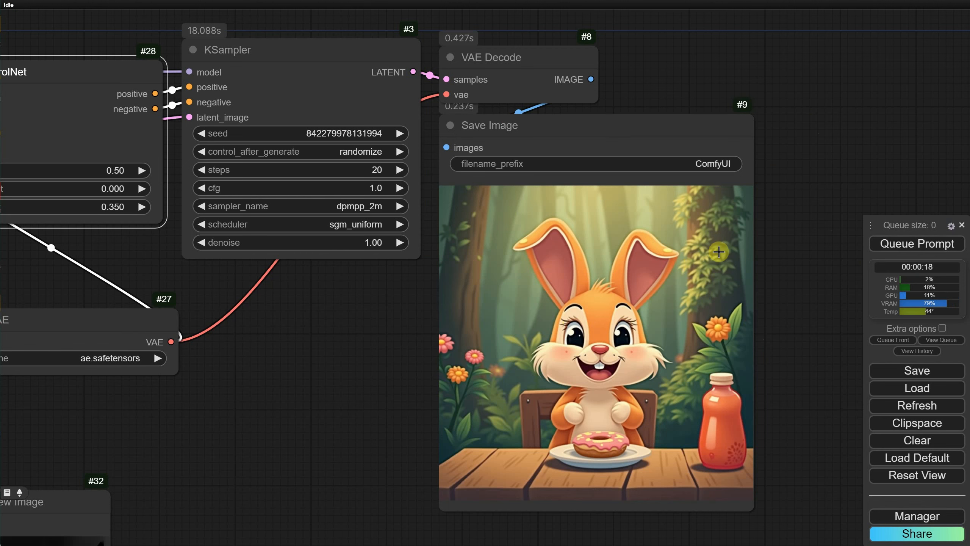
- Switch the AIO Aux Preprocessor to CannyEdgePreprocessor and queue the prompt again
scroll(404, 354, down, 1)
scroll(402, 351, down, 6)
drag(365, 406, 602, 327)
scroll(302, 392, up, 6)
click(332, 360)
click(336, 405)
click(917, 243)
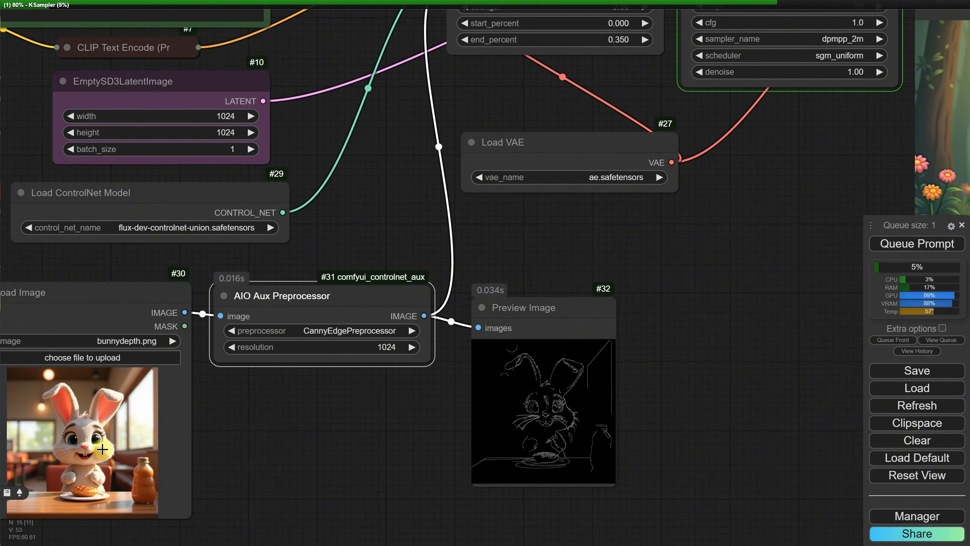
- Colour the Load ControlNet Model, Load Image and AIO Aux Preprocessor nodes brown
scroll(642, 379, down, 5)
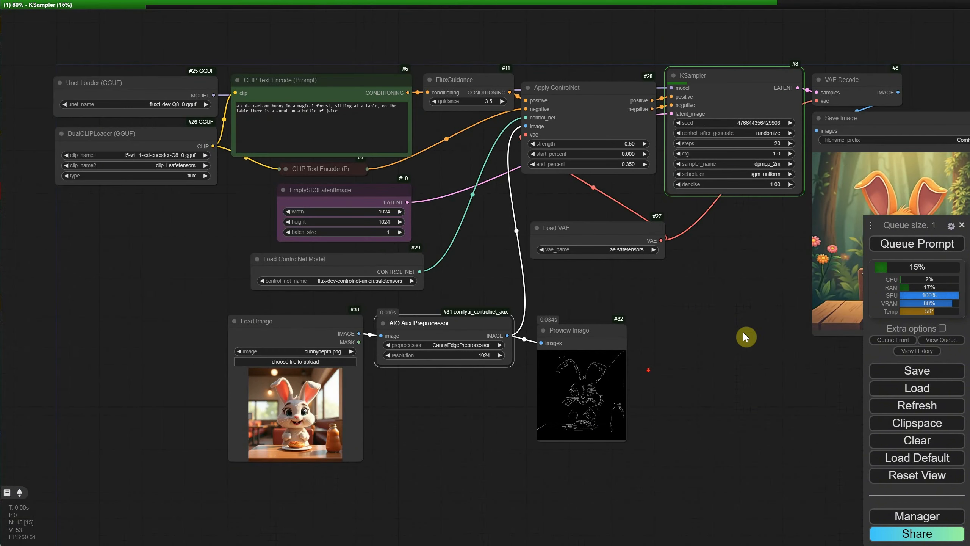
drag(744, 334, 614, 339)
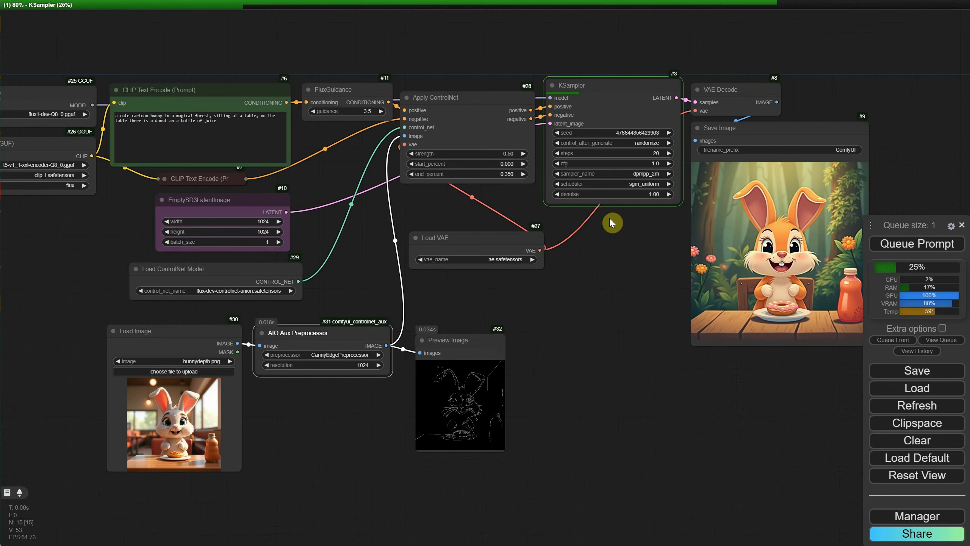
scroll(496, 268, up, 3)
right_click(359, 234)
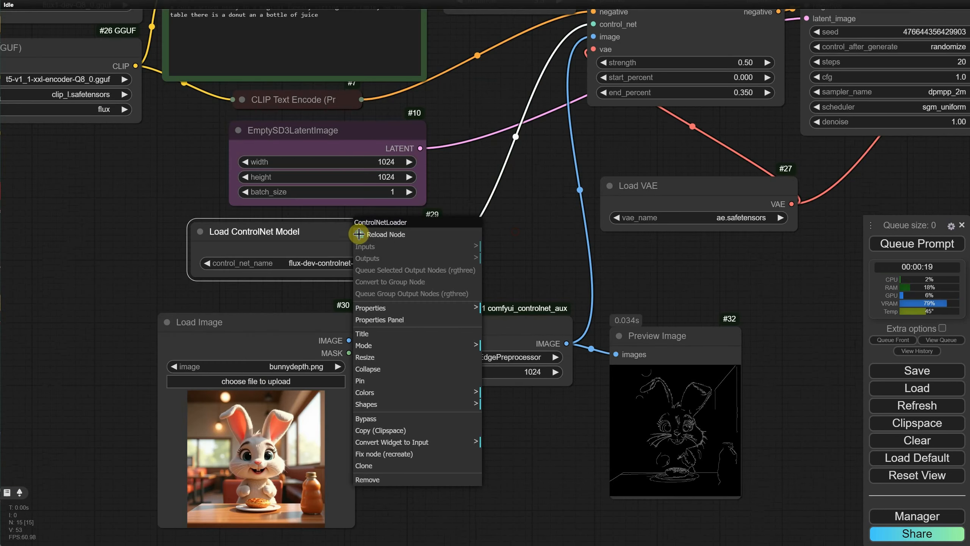
mouse_move(436, 394)
click(511, 416)
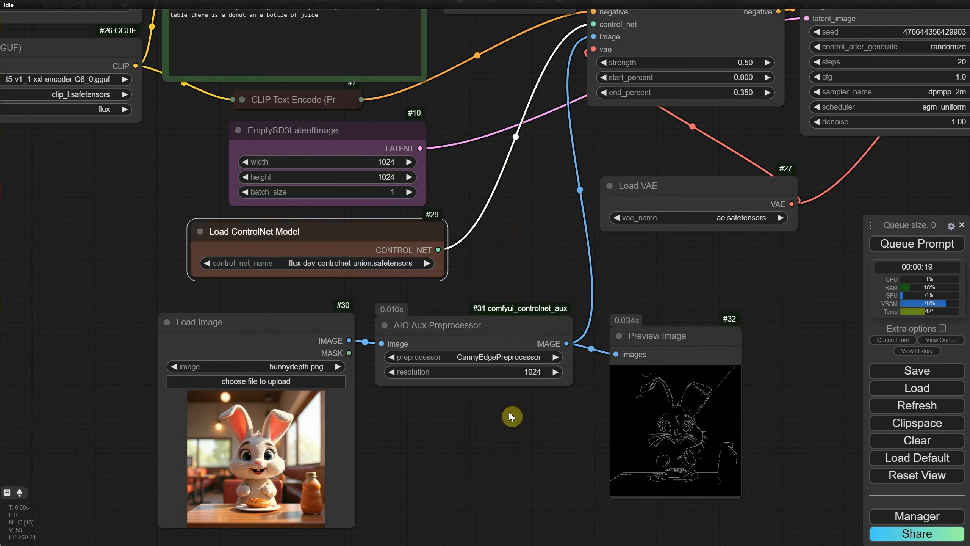
right_click(313, 332)
mouse_move(376, 436)
click(445, 447)
right_click(484, 336)
mouse_move(566, 444)
click(638, 455)
- Colour the Preview Image and Apply ControlNet nodes brown to match the other ControlNet nodes
right_click(678, 421)
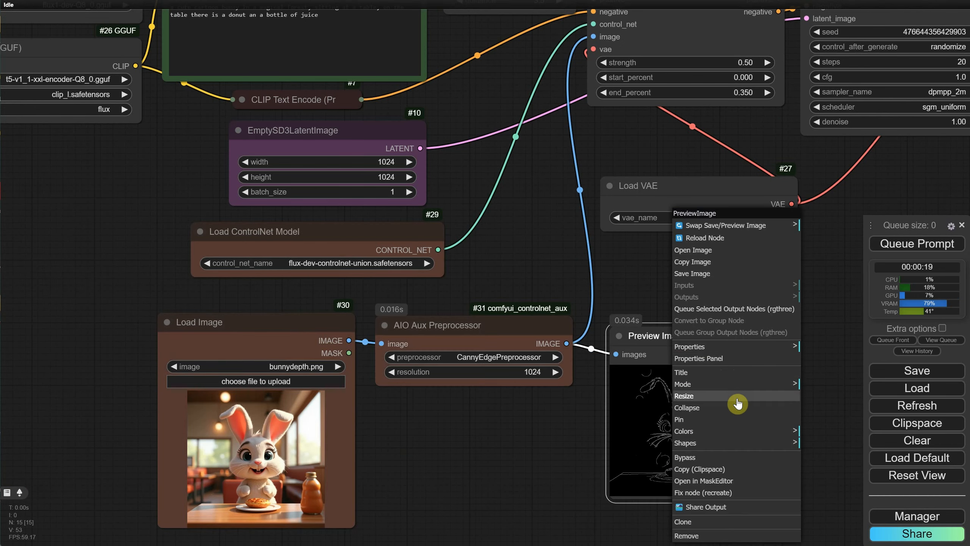
mouse_move(688, 431)
click(829, 451)
drag(536, 223, 543, 334)
right_click(657, 123)
mouse_move(692, 321)
click(611, 346)
- Search for "flux c" and add a Flux Resolution Calculator node in the empty area below the DualCLIPLoader
scroll(647, 101, down, 3)
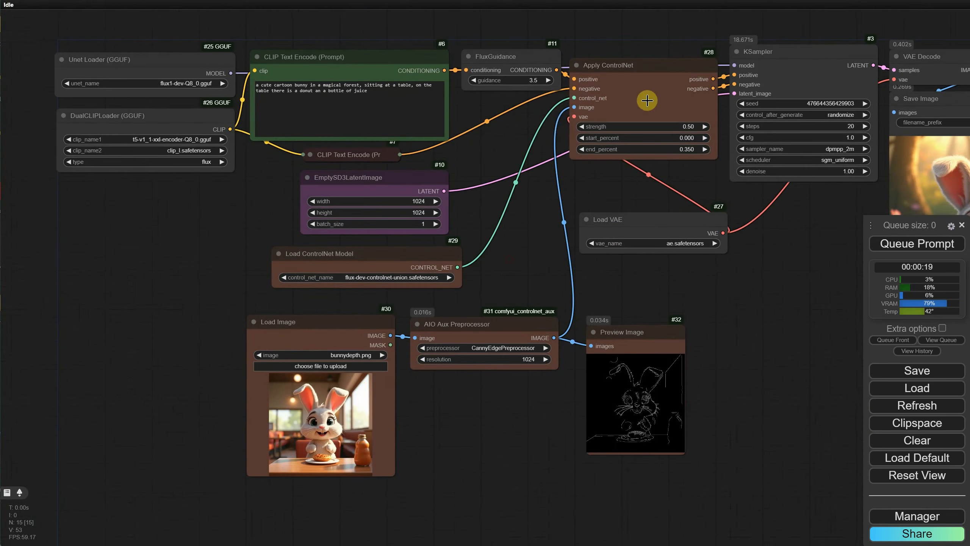
scroll(427, 232, up, 3)
scroll(426, 232, down, 1)
click(604, 255)
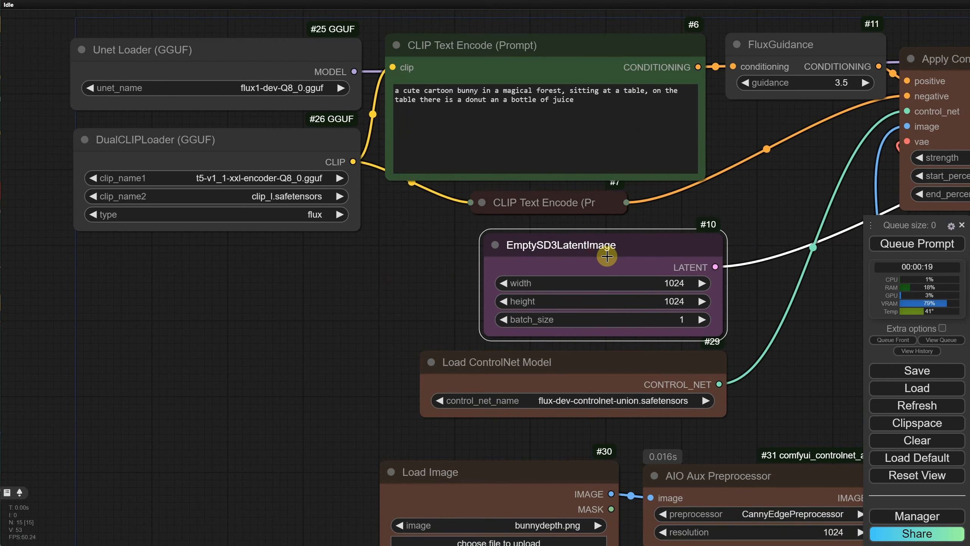
double_click(245, 296)
text(fl)
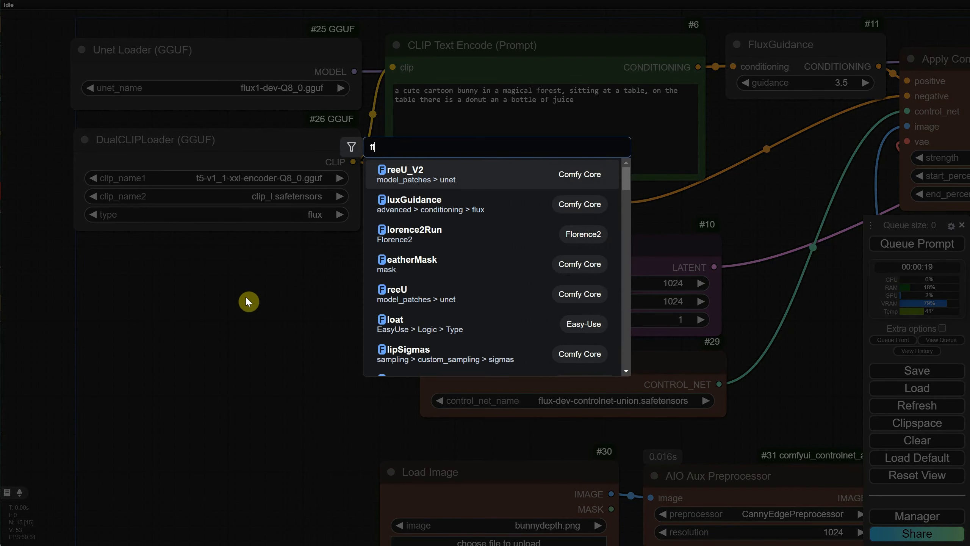
text(ux c)
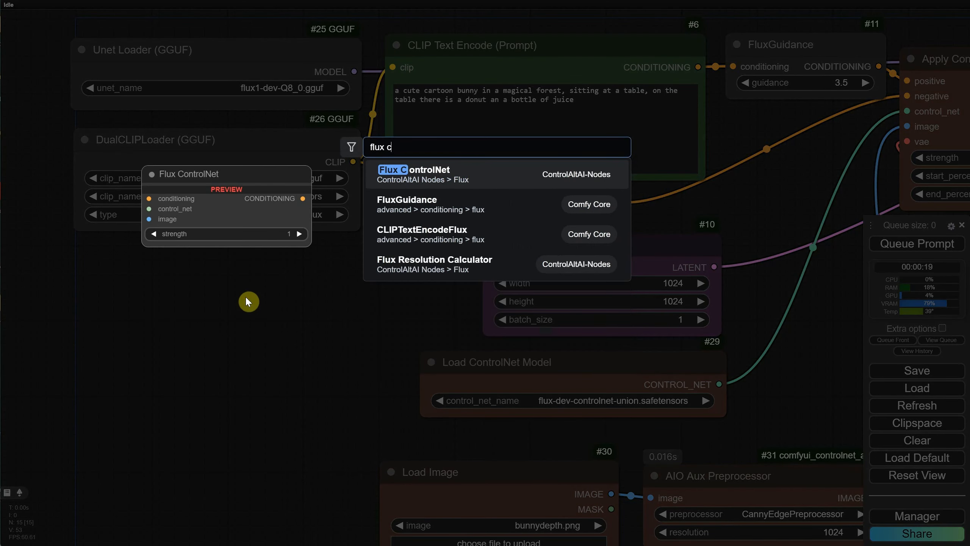
click(416, 267)
- Place the Flux Resolution Calculator beside the EmptySD3LatentImage node and colour it purple
drag(385, 288, 300, 251)
right_click(300, 251)
click(355, 429)
click(432, 493)
- Convert the width and height widgets of the EmptySD3LatentImage node to inputs
right_click(590, 251)
click(727, 476)
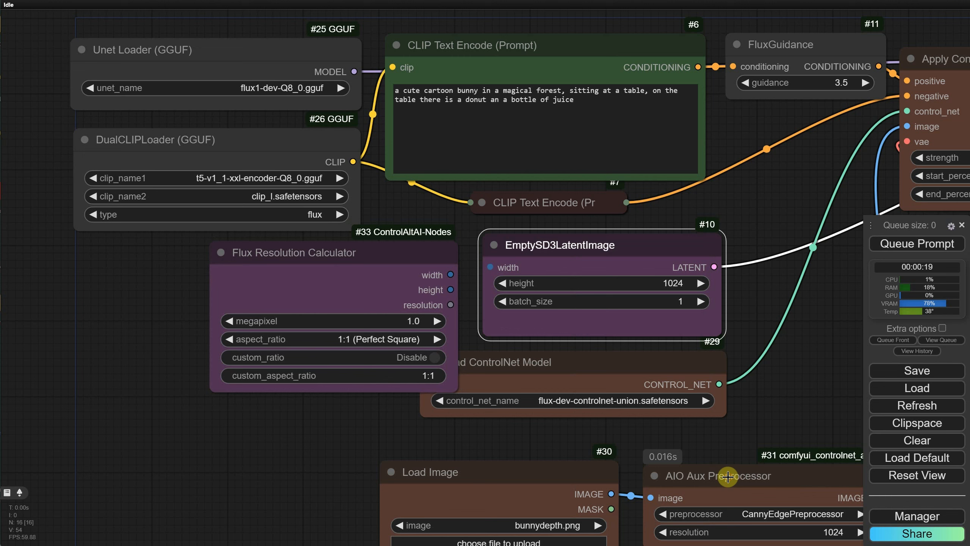
right_click(588, 253)
click(674, 466)
click(722, 467)
- Connect the Flux Resolution Calculator's width and height outputs to the matching EmptySD3LatentImage inputs
drag(507, 240, 499, 249)
drag(450, 275, 478, 290)
scroll(390, 379, up, 1)
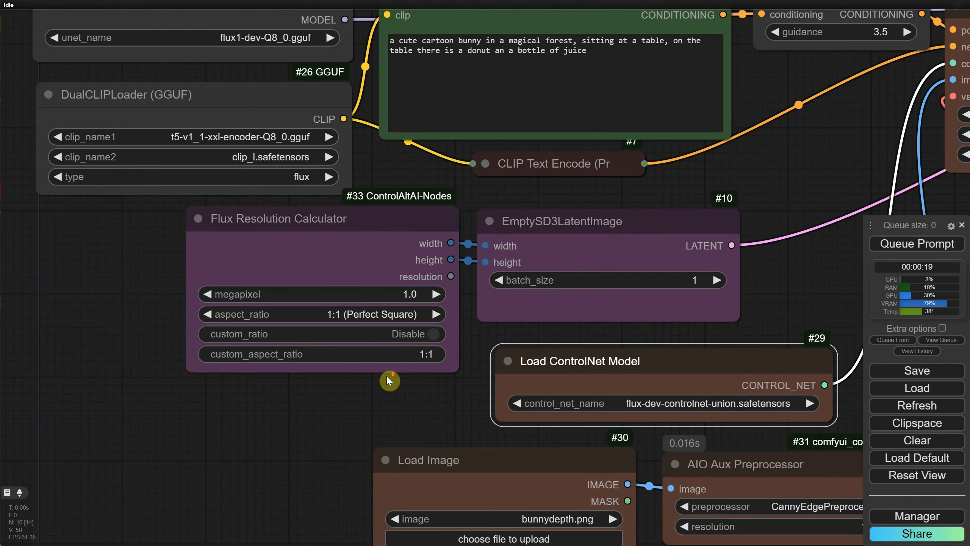
- Set the Flux Resolution Calculator's aspect ratio to 3:5 (Elegant Vertical) and its megapixel value to 1.5
click(375, 316)
scroll(394, 355, up, 3)
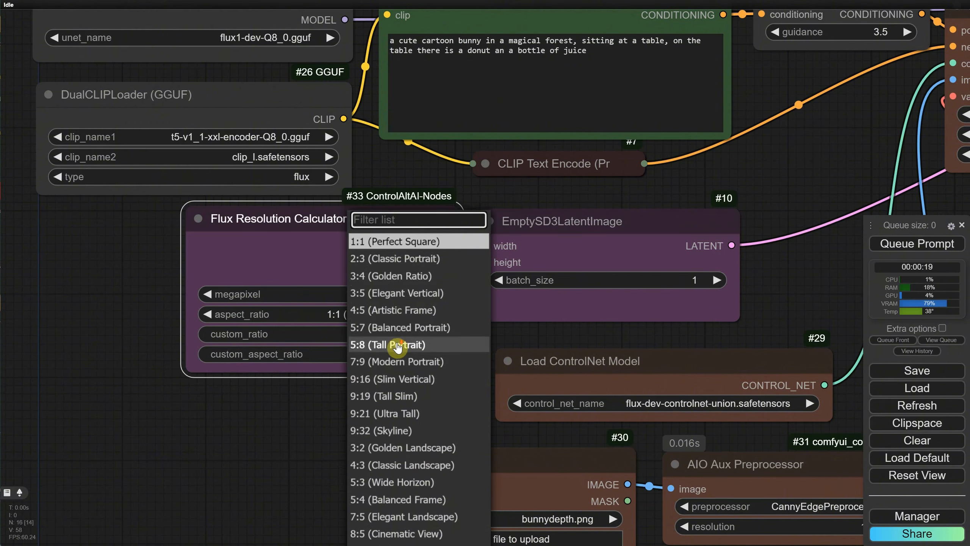
scroll(399, 338, up, 2)
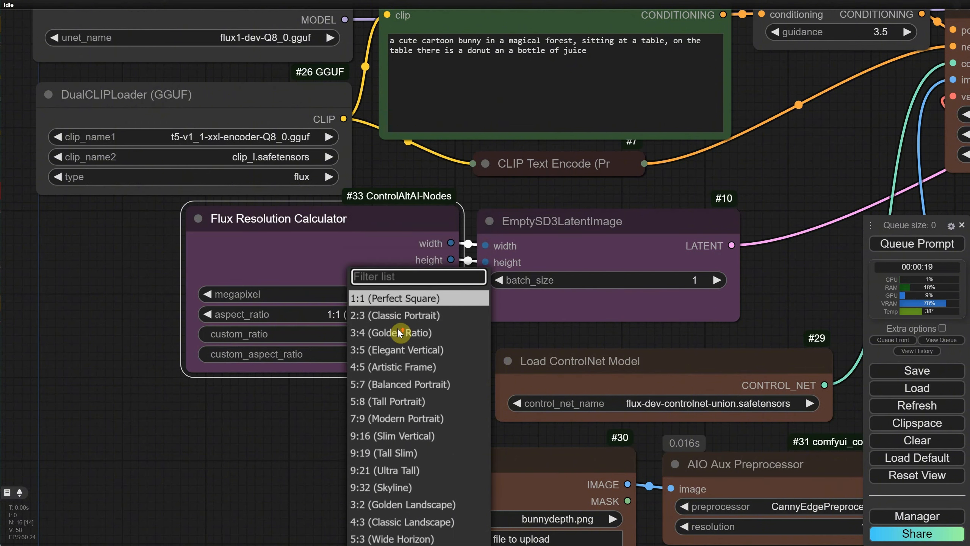
scroll(398, 356, down, 4)
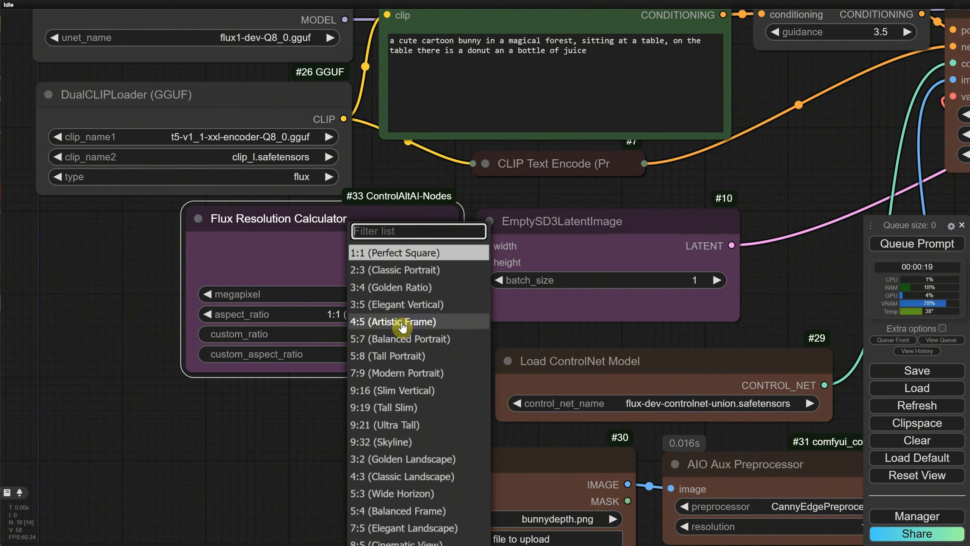
click(397, 308)
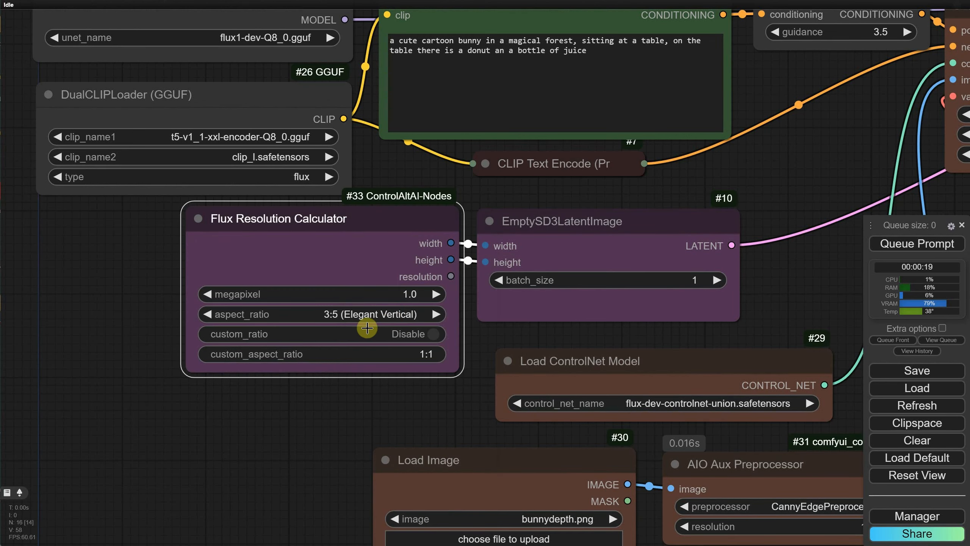
click(381, 302)
click(382, 338)
- Set the Flux Resolution Calculator's megapixel value to 1.0 and its aspect ratio to 1:1 (Perfect Square)
click(394, 291)
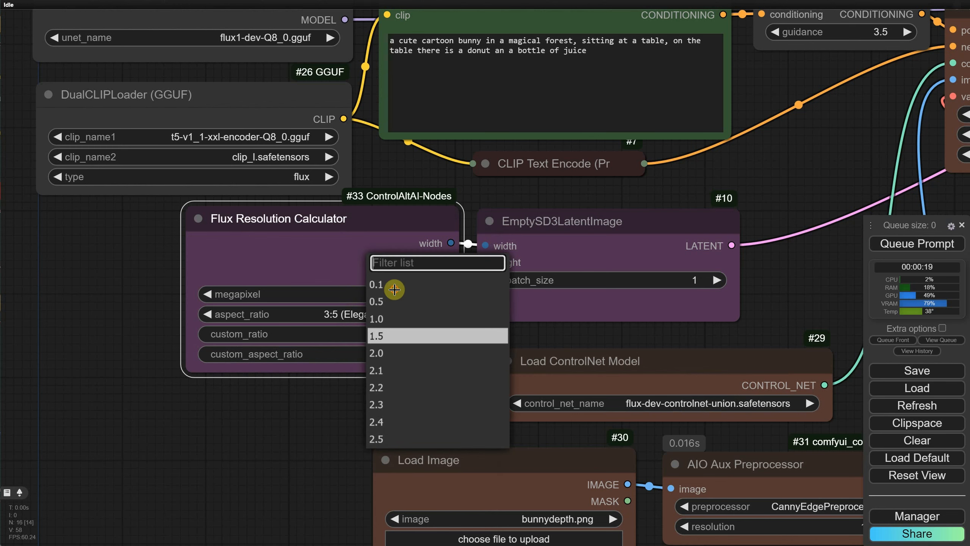
click(394, 318)
click(367, 313)
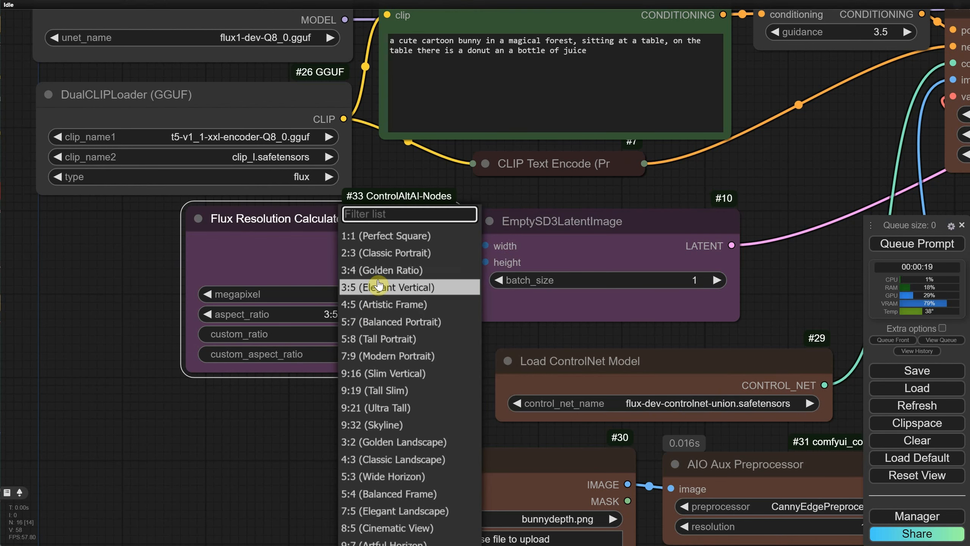
click(384, 235)
scroll(329, 399, down, 2)
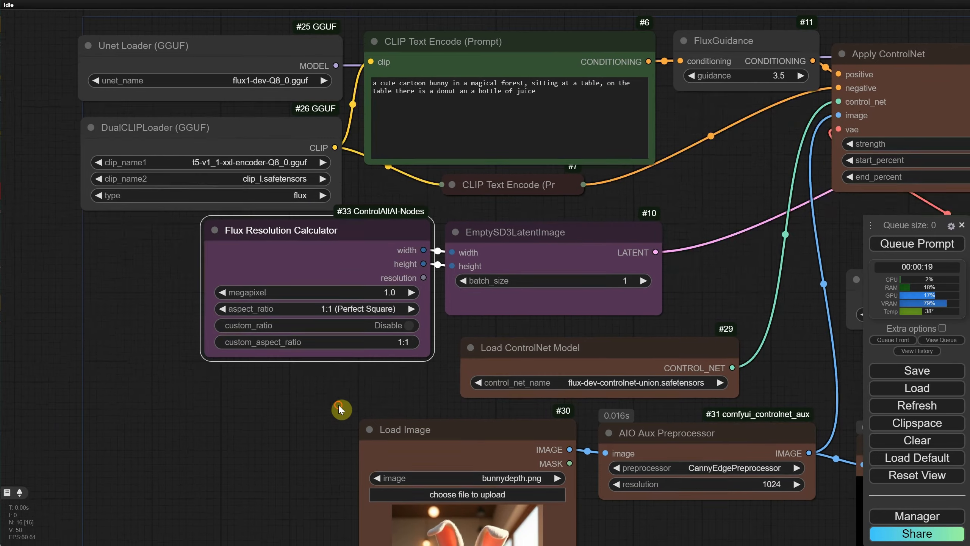
- Move the Flux Resolution Calculator away from the EmptySD3LatentImage node and attach a new Show Any node to its width output
drag(339, 405, 321, 374)
drag(335, 200, 193, 200)
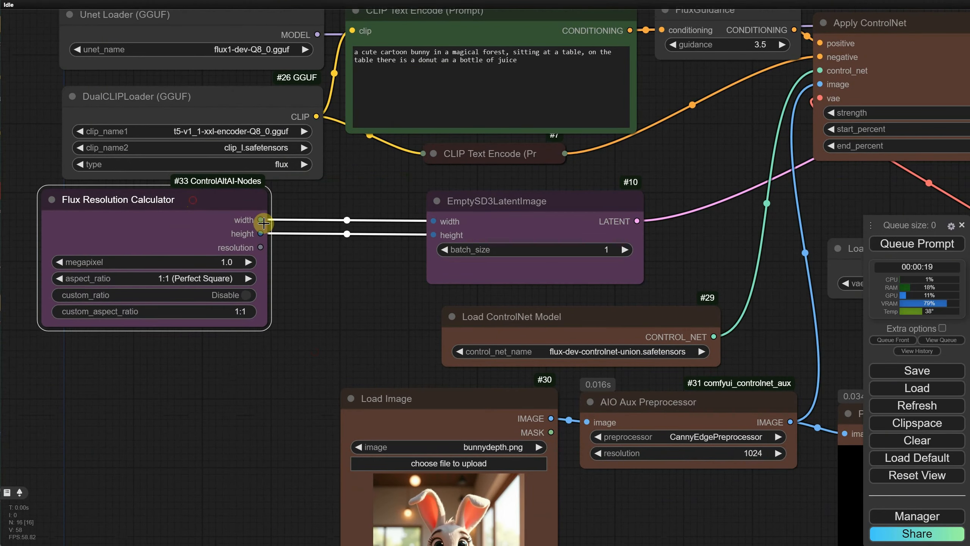
drag(260, 221, 341, 260)
text(show)
click(436, 182)
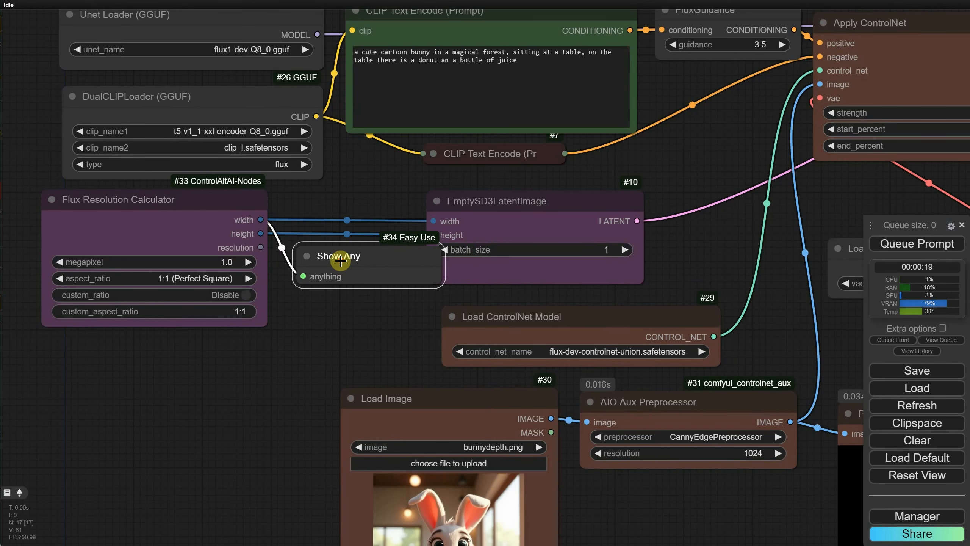
- Duplicate the Show Any node, place the copy below the original, and connect it to the calculator's height output
click(326, 258)
key(ctrl+c)
key(ctrl+v)
drag(431, 255, 327, 305)
drag(260, 234, 300, 329)
- Run the workflow to preview the width and height, spacing the second Show Any node clear of the first, and cancel the run
click(910, 249)
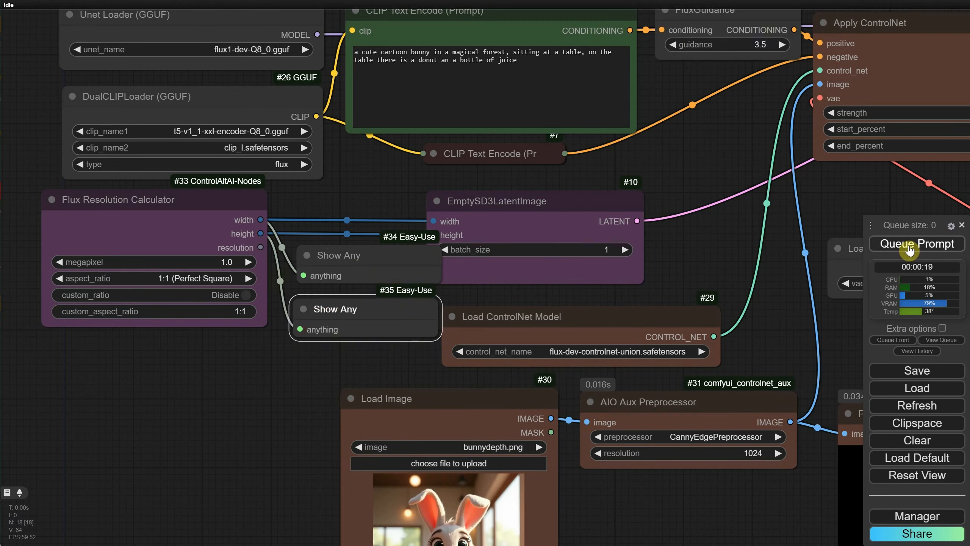
drag(341, 308, 338, 339)
click(942, 342)
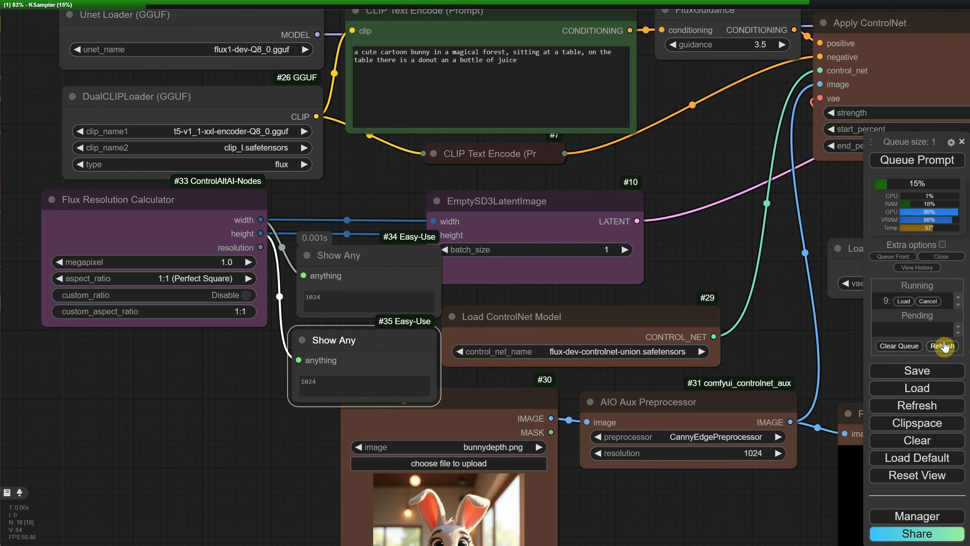
click(928, 302)
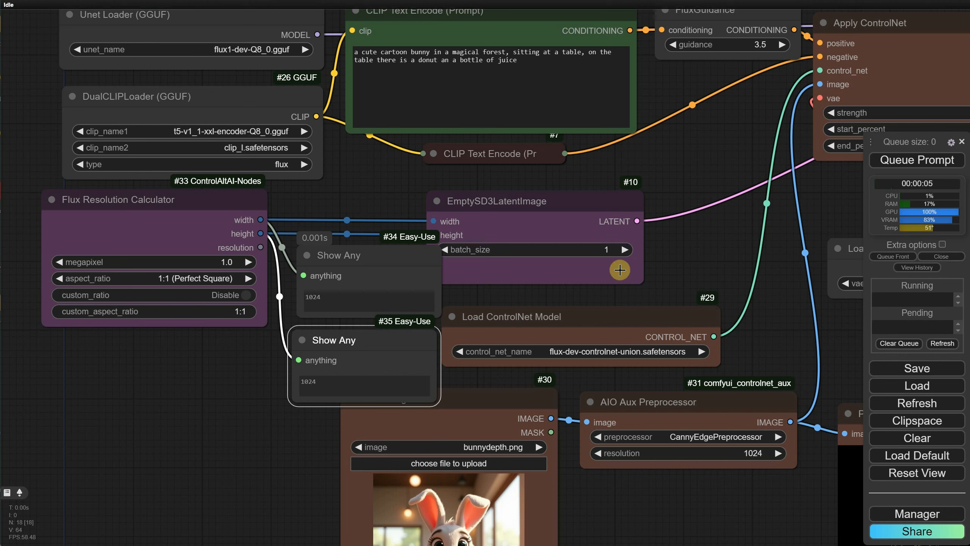
- Set the Flux Resolution Calculator's aspect ratio to 9:16 (Slim Vertical) and generate an image at that size
click(226, 278)
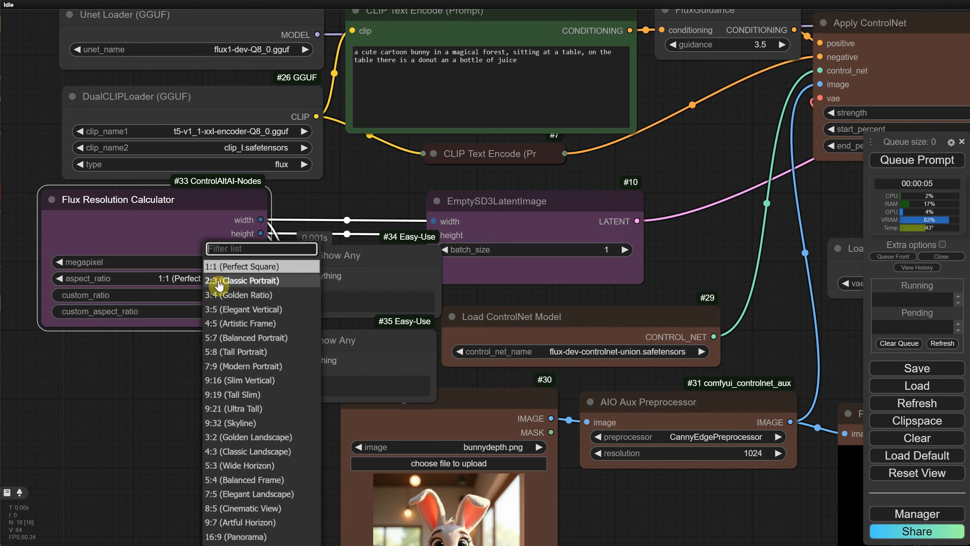
click(230, 380)
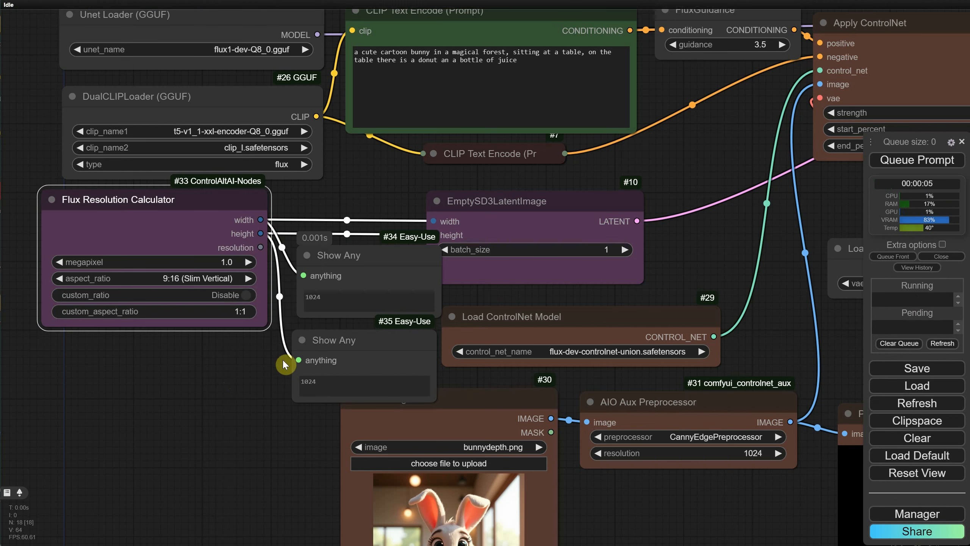
click(918, 160)
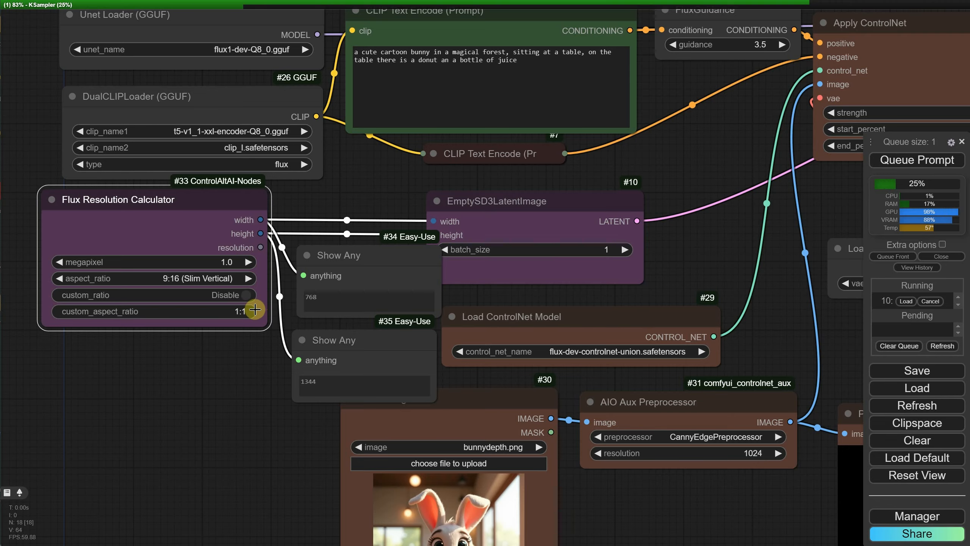
scroll(255, 309, down, 3)
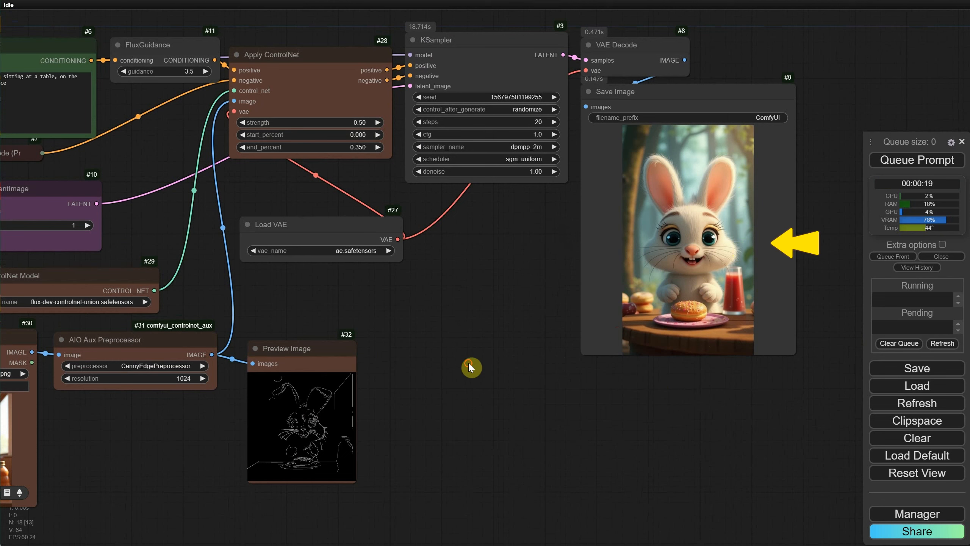
drag(469, 362, 585, 359)
scroll(585, 360, down, 5)
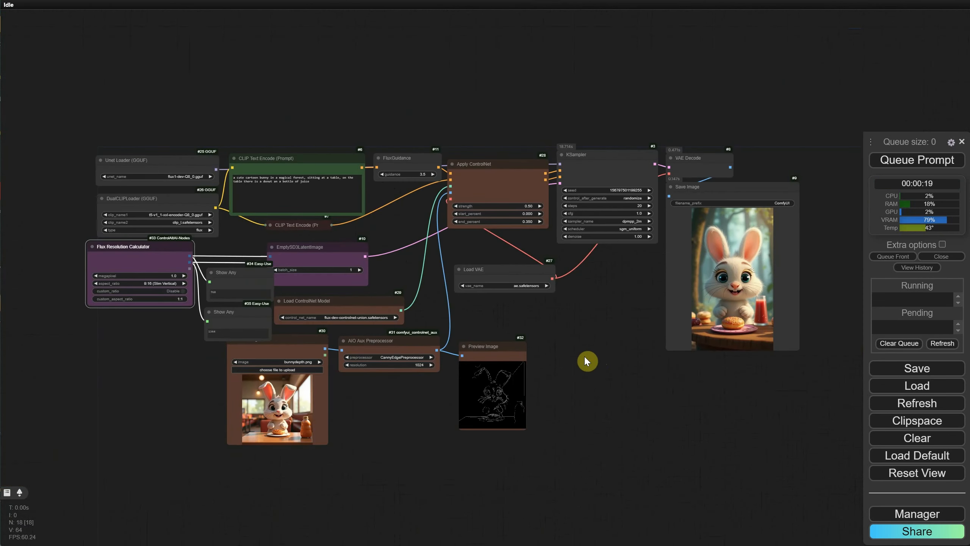
scroll(570, 282, up, 3)
drag(568, 282, 642, 315)
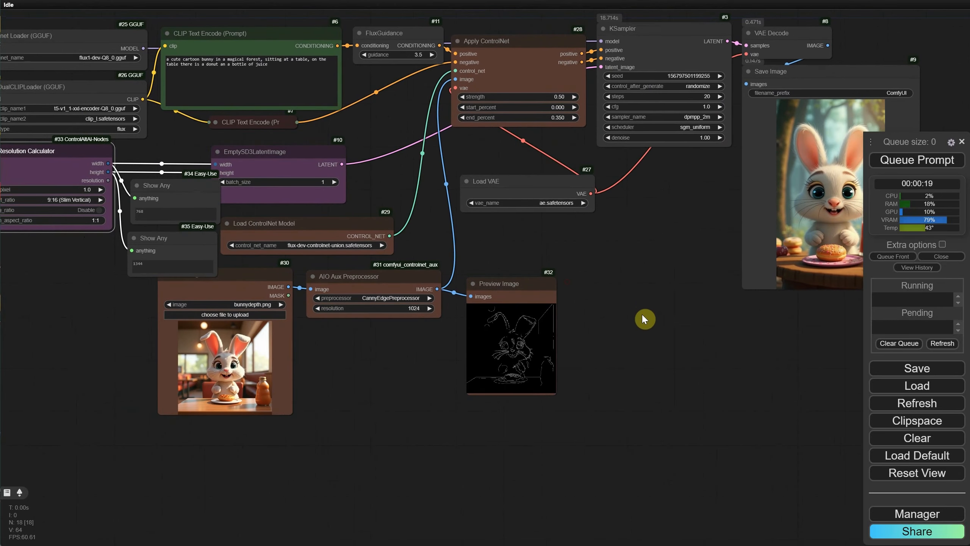
- Load the workflow file Ep14 Flux Dev Q8 GGUF with ControlNet Union.json
click(911, 387)
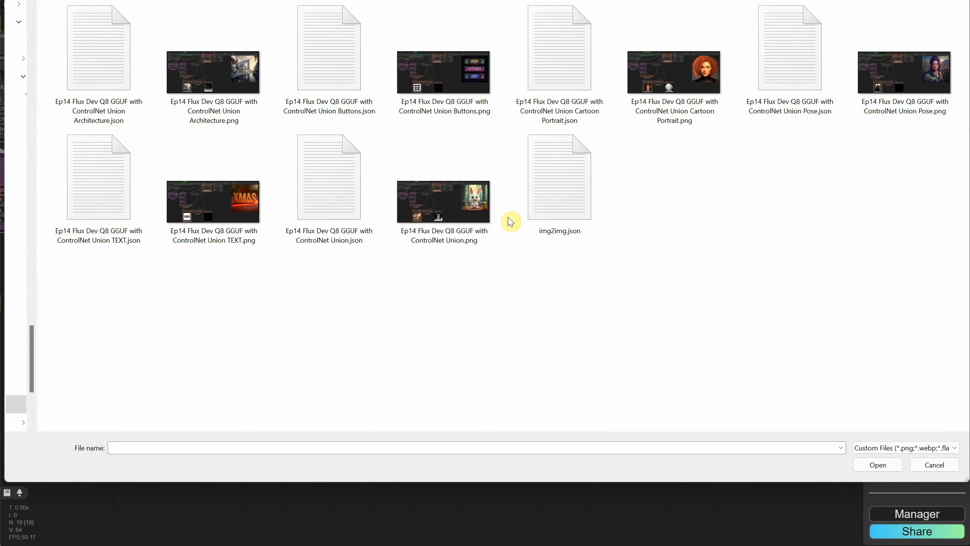
click(349, 205)
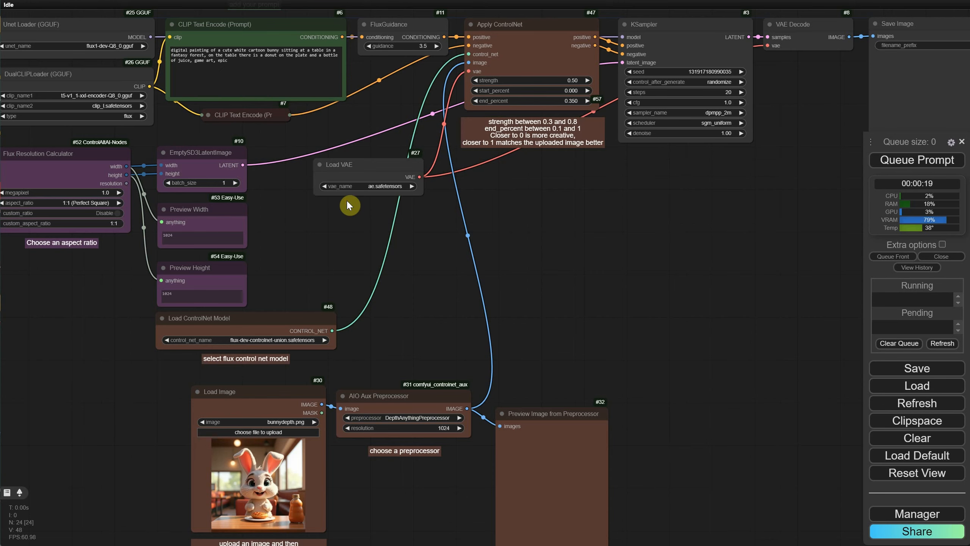
scroll(627, 256, down, 1)
mouse_move(624, 254)
mouse_down()
mouse_move(597, 228)
mouse_move(617, 252)
mouse_up()
- Examine the aspect ratio options offered by the loaded workflow's Flux Resolution Calculator
scroll(123, 288, up, 10)
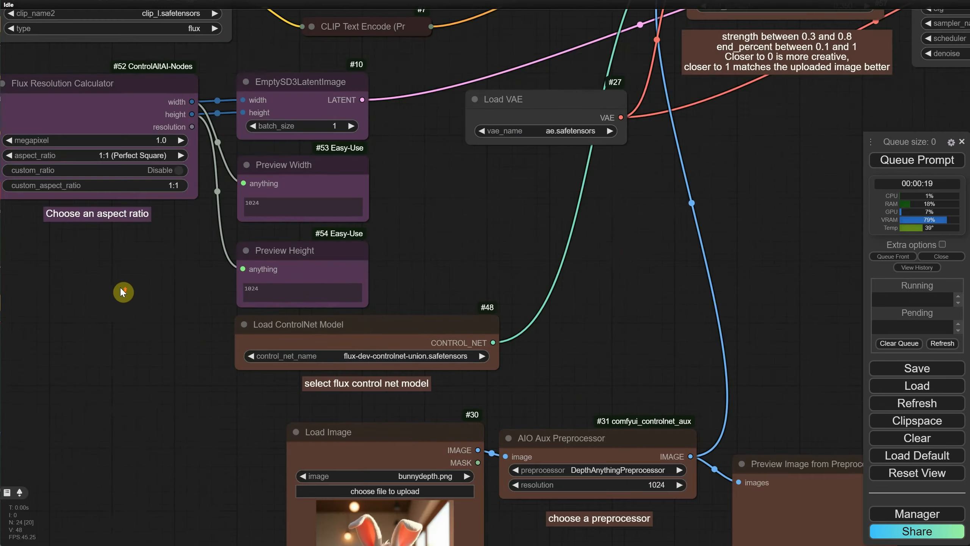
drag(123, 262, 364, 384)
drag(354, 313, 368, 395)
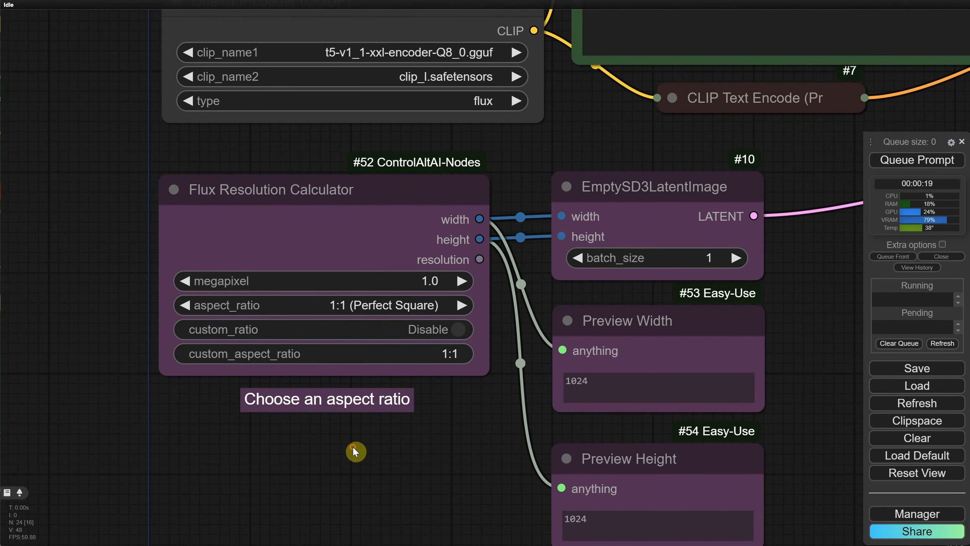
click(372, 310)
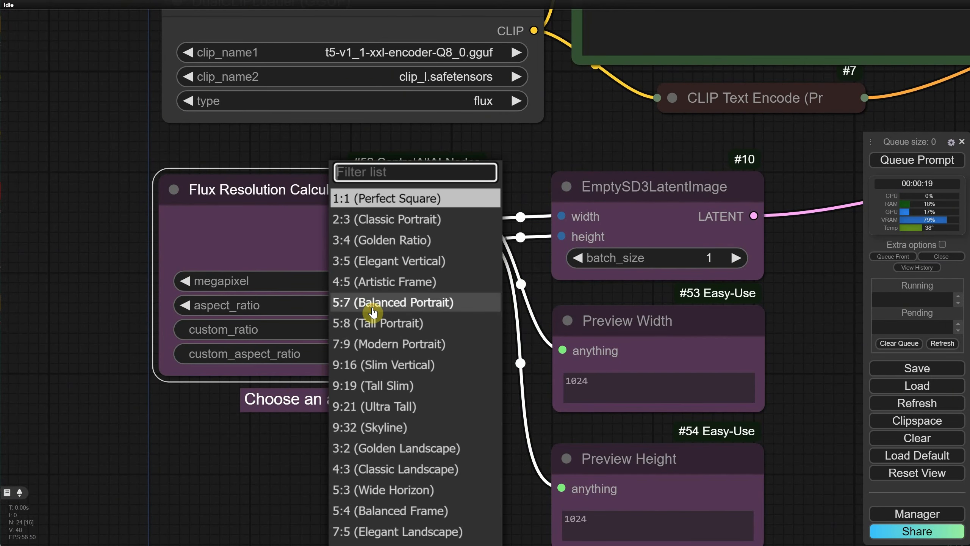
scroll(430, 454, down, 2)
- Select flux-dev-controlnet-union.safetensors as the model in the Load ControlNet Model node
drag(473, 494, 361, 424)
drag(426, 402, 279, 252)
click(445, 238)
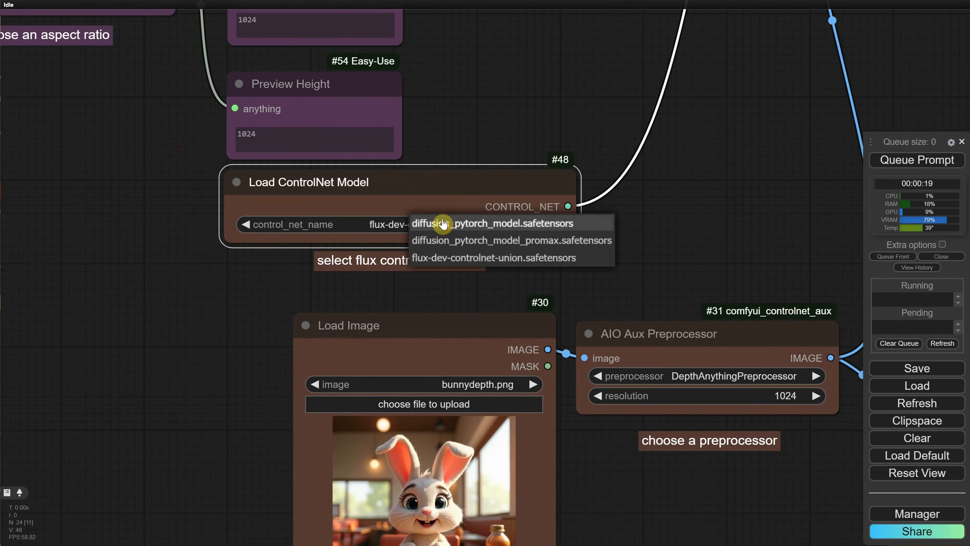
click(458, 262)
- Examine the image upload and preprocessor nodes and the strength and end_percent guidance note under Apply ControlNet
drag(283, 348, 182, 206)
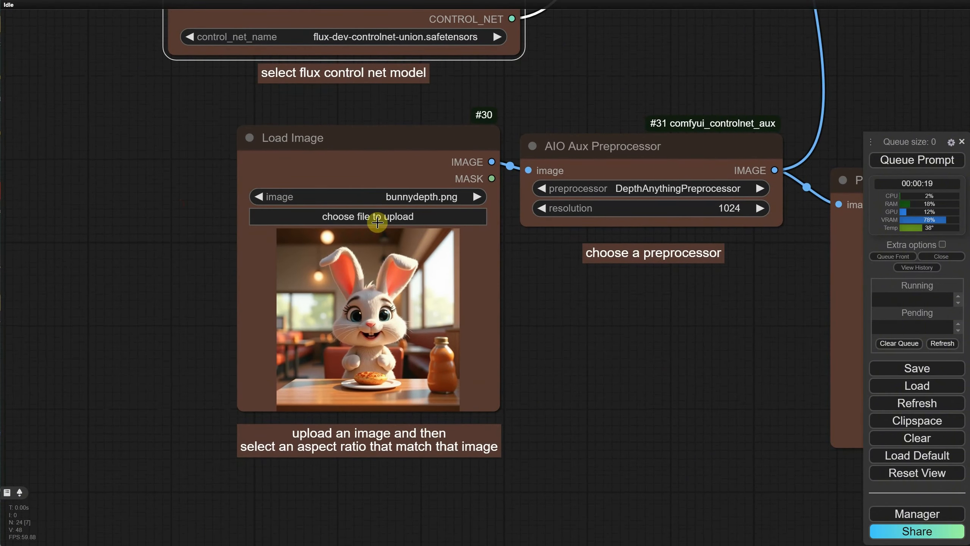
scroll(440, 276, down, 4)
drag(698, 144, 532, 417)
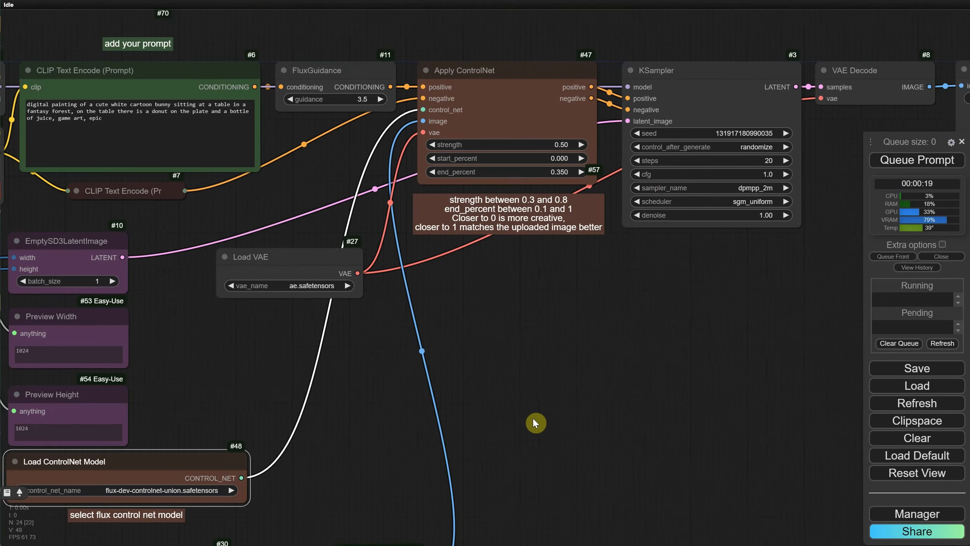
drag(530, 340, 547, 402)
scroll(562, 330, up, 3)
scroll(565, 335, up, 2)
drag(574, 302, 588, 428)
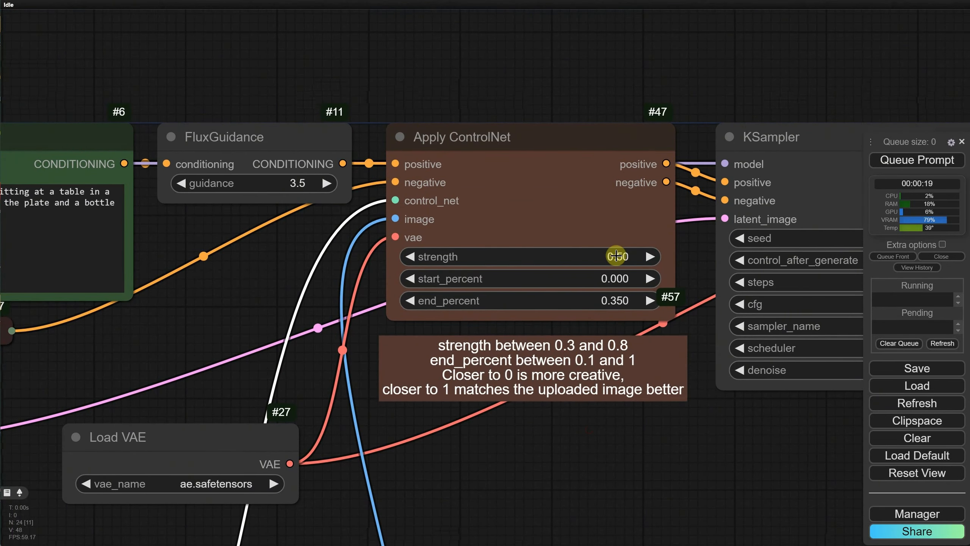
scroll(620, 253, down, 10)
drag(603, 233, 651, 243)
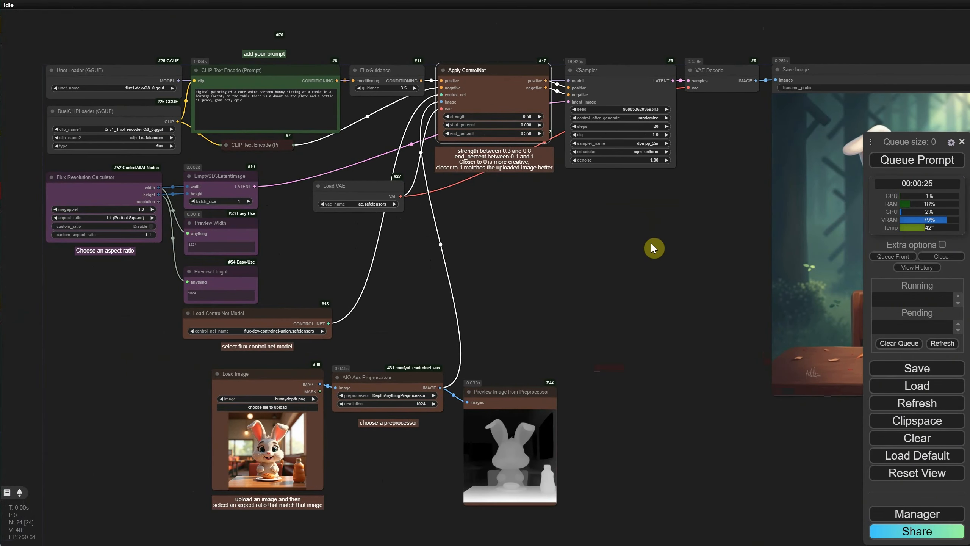
- Load architecture (1).png as the reference image in the Load Image node
scroll(404, 296, up, 6)
drag(276, 503, 443, 264)
scroll(487, 342, up, 5)
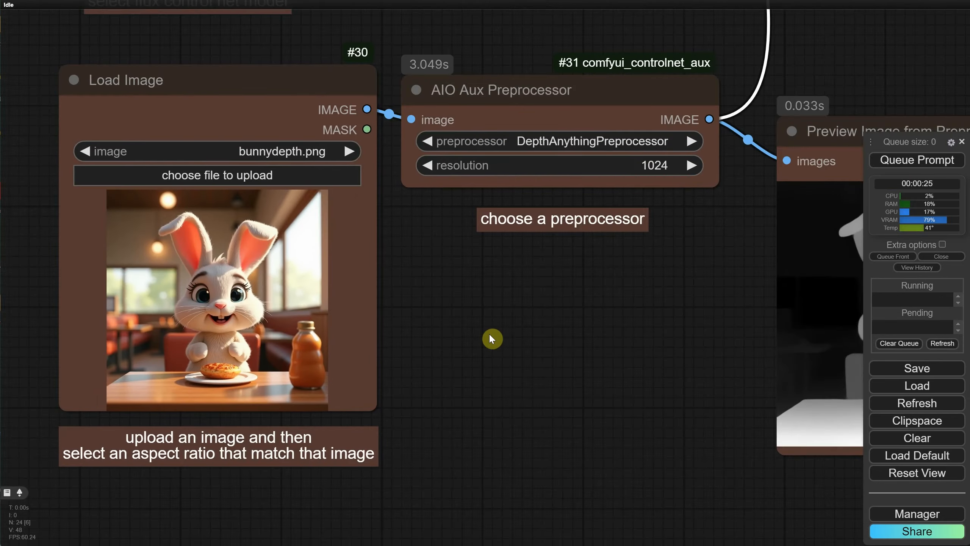
drag(452, 307, 563, 354)
click(420, 227)
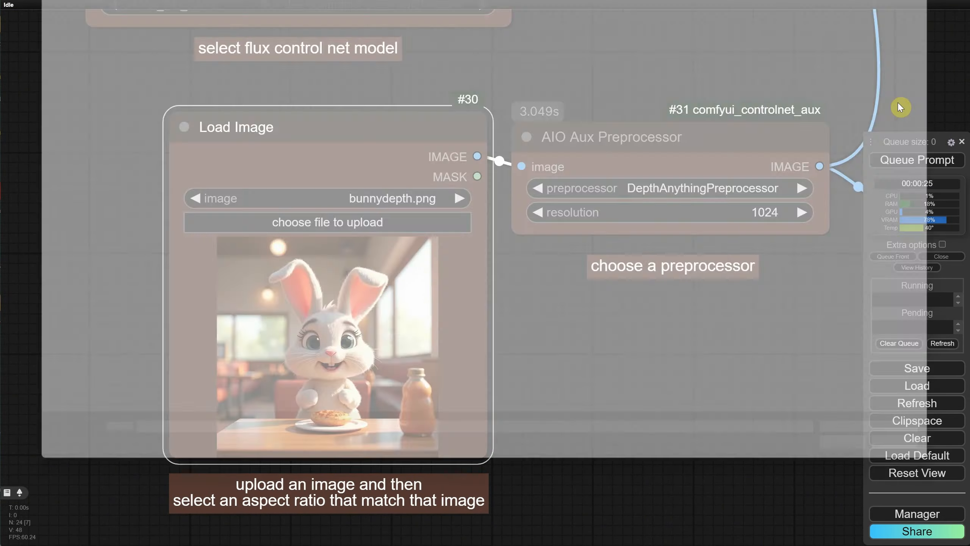
double_click(445, 35)
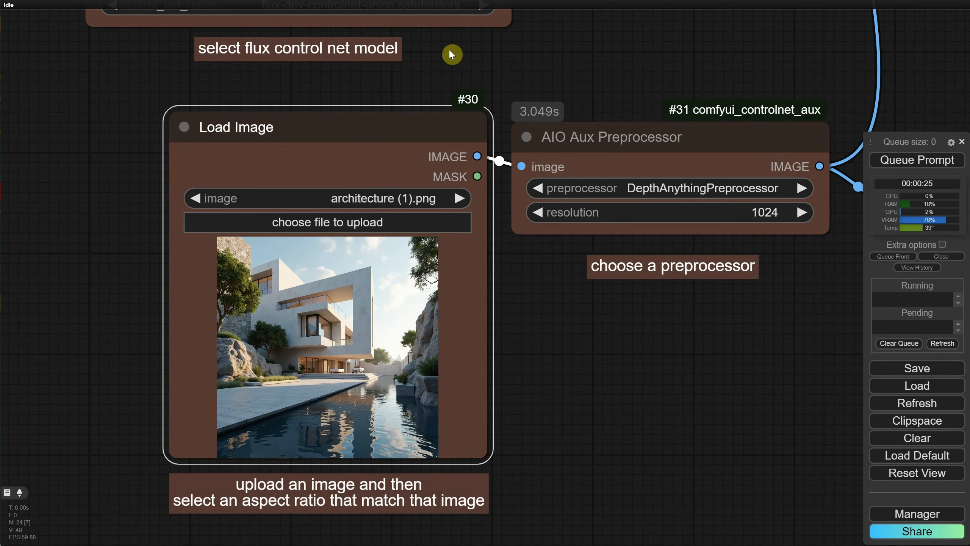
- Replace the prompt with "cinematic photo of a futuristic building made from white marble, a river next to it, autumn trees, cinematic, epic, architecture photography, golden hour"
drag(103, 102, 199, 320)
drag(480, 42, 732, 517)
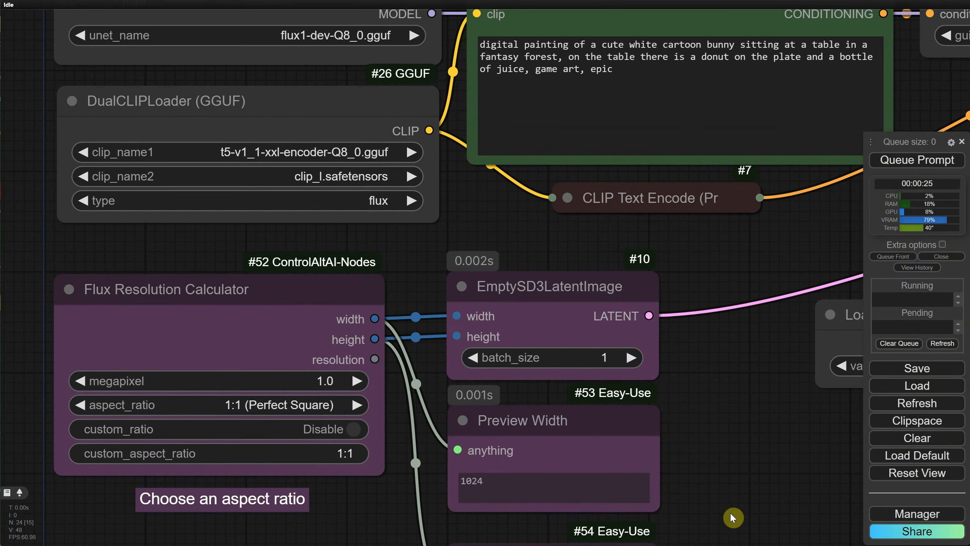
drag(756, 164, 665, 256)
click(607, 183)
key(ctrl+a)
text(cinematic photo of a futuristic building made from white marble, a river next to it, autumn trees, cinematic, epic, architecture photography, golden hour)
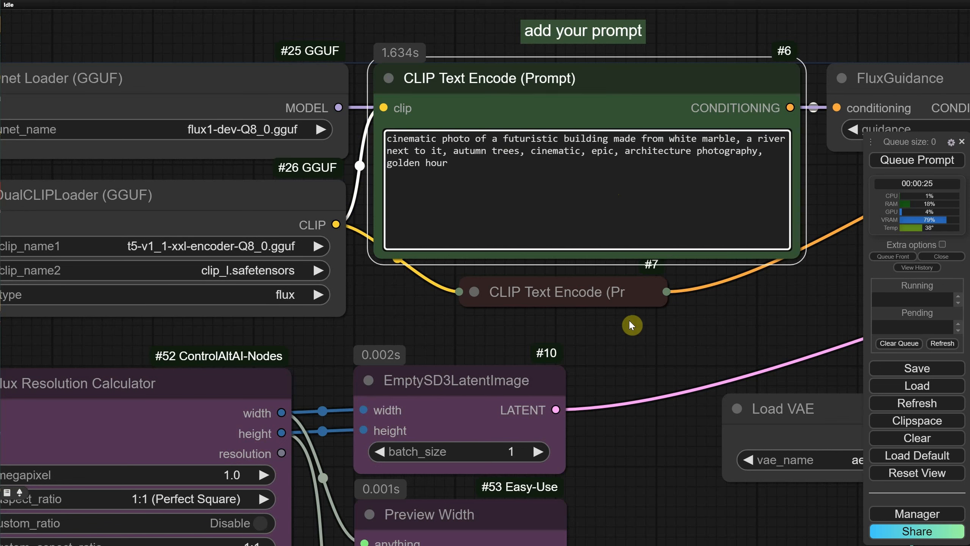
- Set both the strength and the end_percent of the Apply ControlNet node to 1
scroll(631, 323, down, 2)
drag(707, 353, 580, 279)
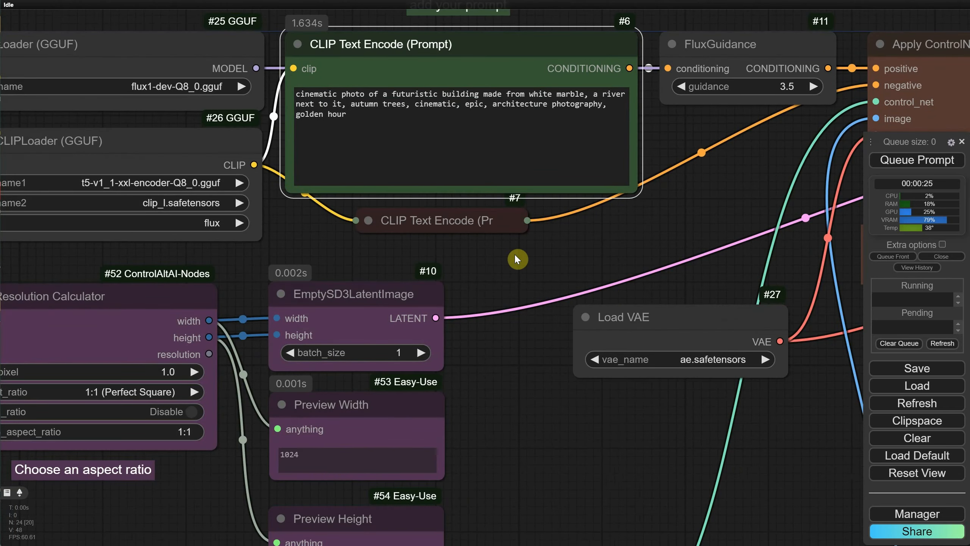
drag(550, 227, 299, 297)
drag(521, 220, 326, 198)
click(651, 157)
text(1)
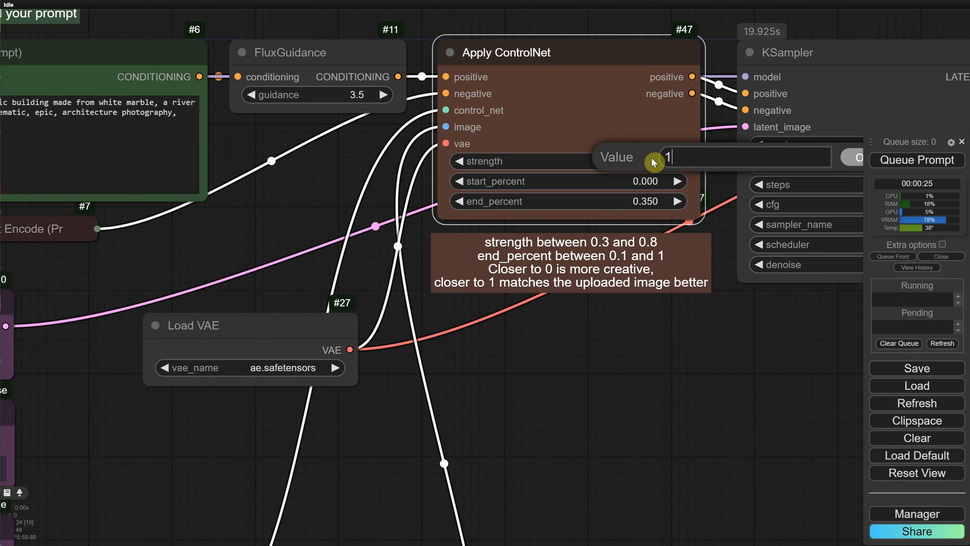
key(Return)
click(658, 204)
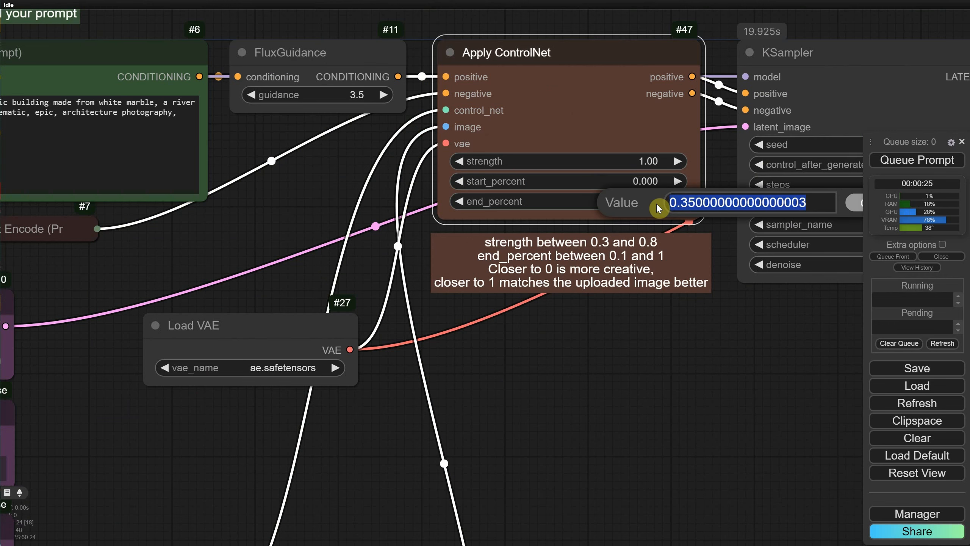
text(1)
key(Return)
- Generate the architecture image with the current ControlNet settings and view the depth preview and final result
scroll(656, 203, down, 6)
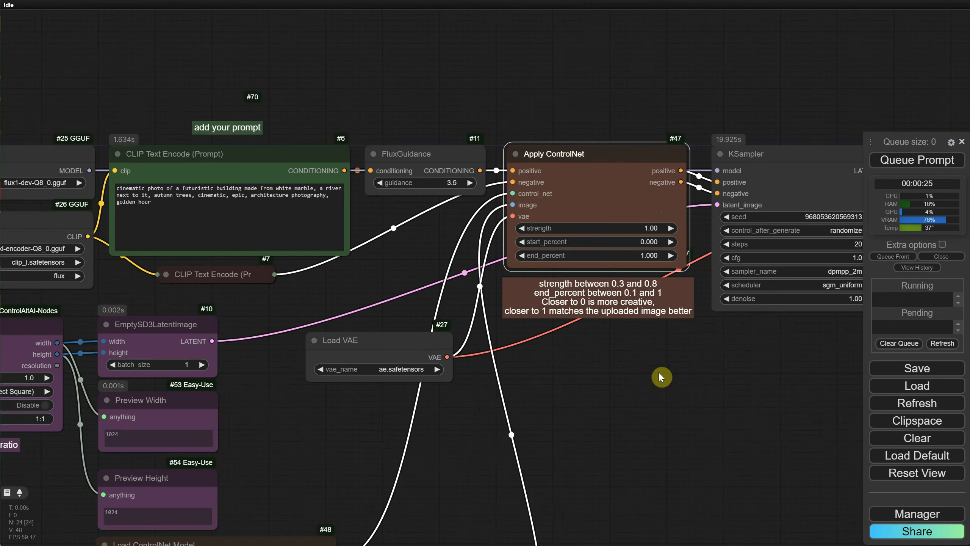
scroll(658, 372, up, 2)
drag(715, 435, 519, 329)
click(883, 156)
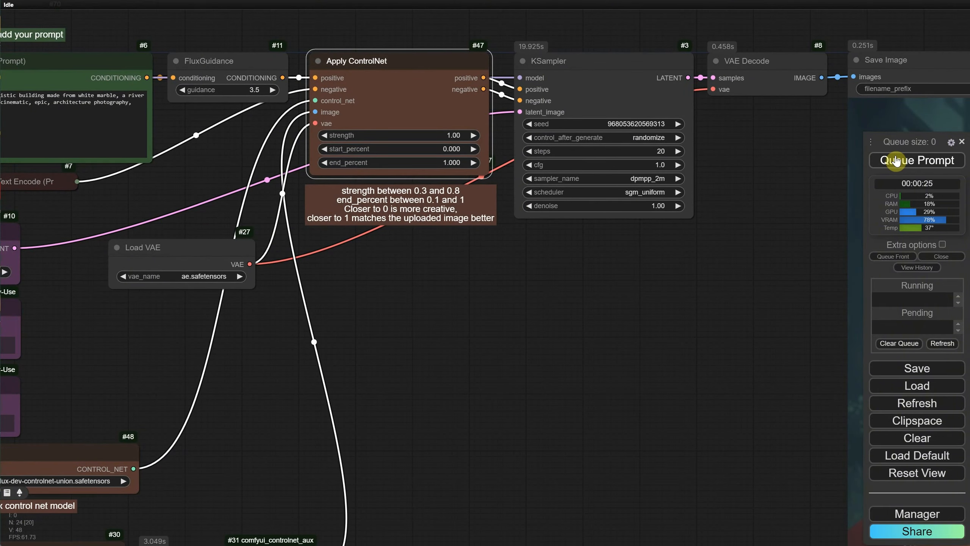
scroll(612, 304, down, 4)
scroll(562, 320, up, 1)
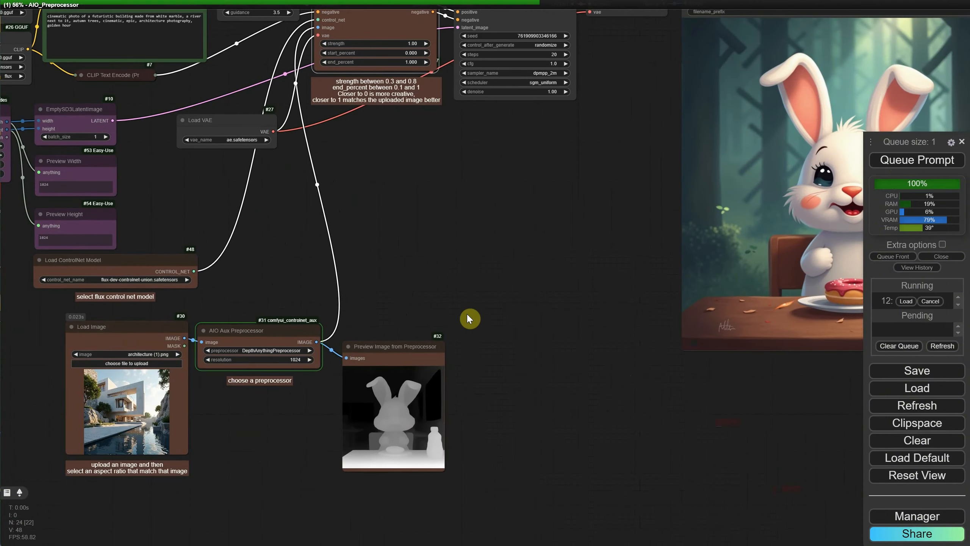
scroll(275, 394, up, 8)
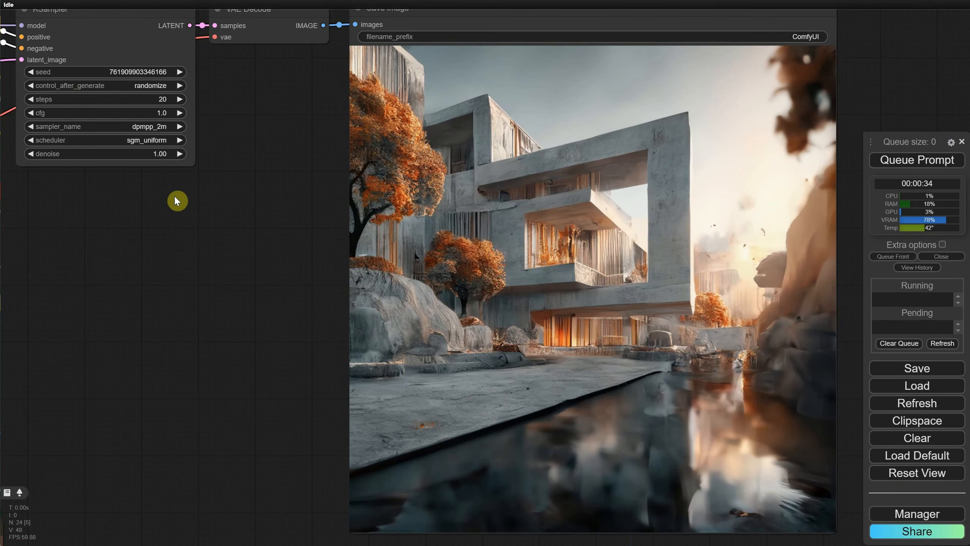
- Set the KSampler's control_after_generate option to fixed
drag(174, 199, 502, 288)
click(445, 171)
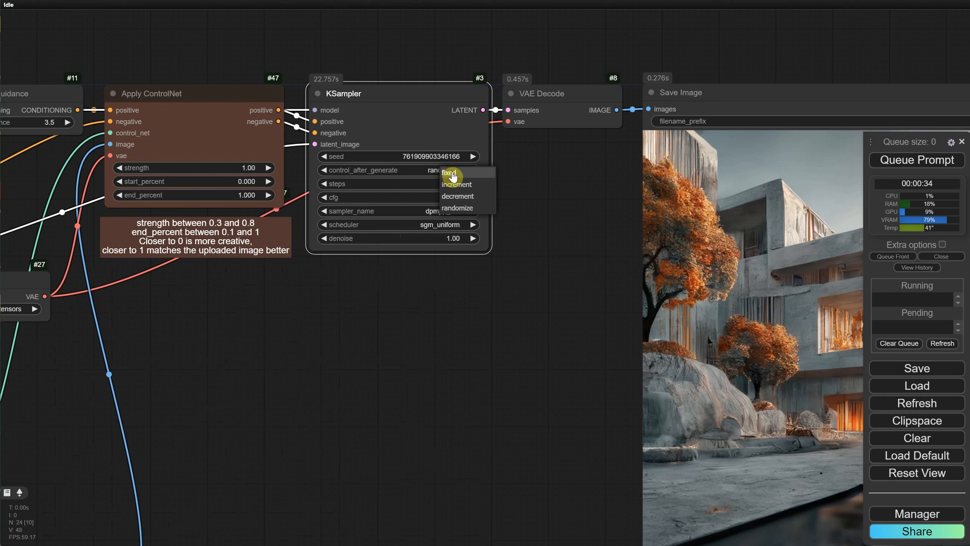
click(448, 173)
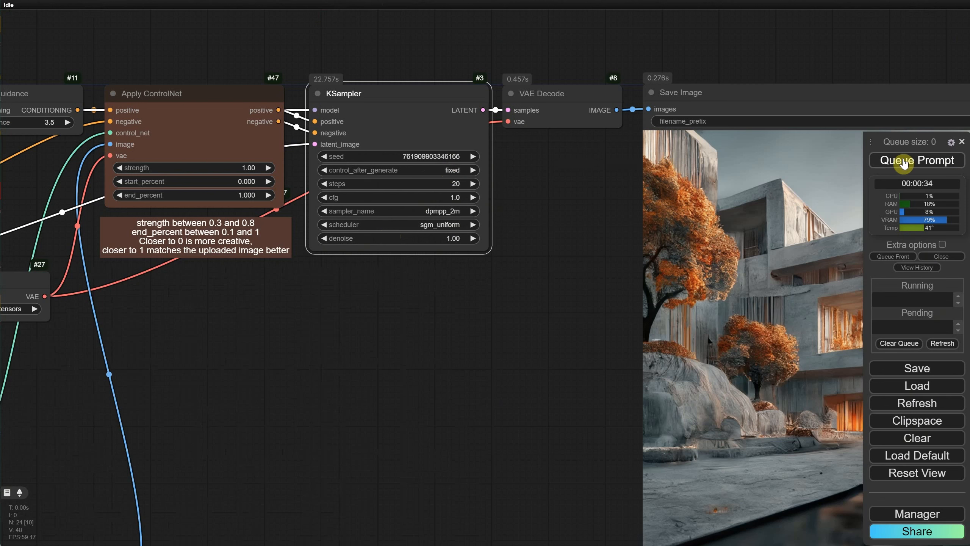
- Generate the architecture image again with the fixed seed and view the result
click(901, 161)
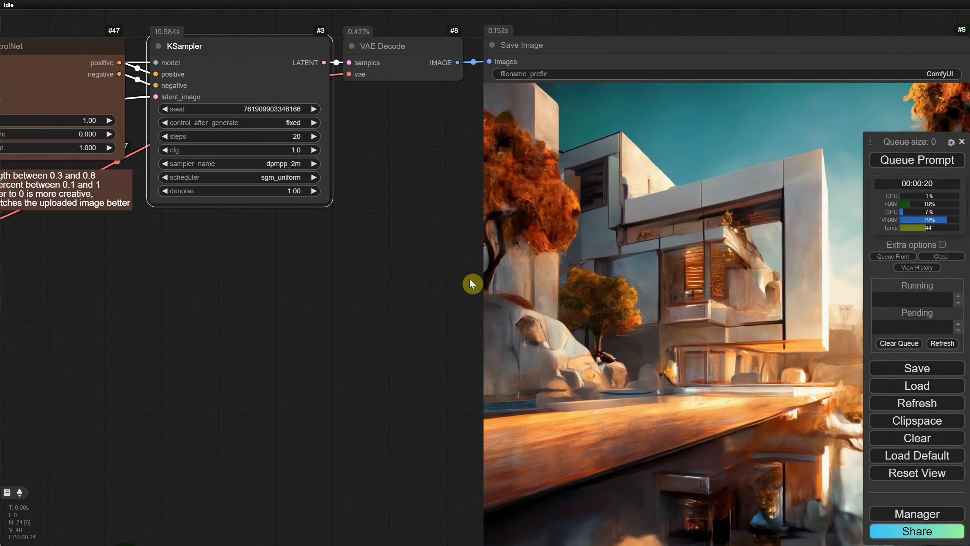
drag(470, 277, 559, 318)
scroll(349, 275, up, 4)
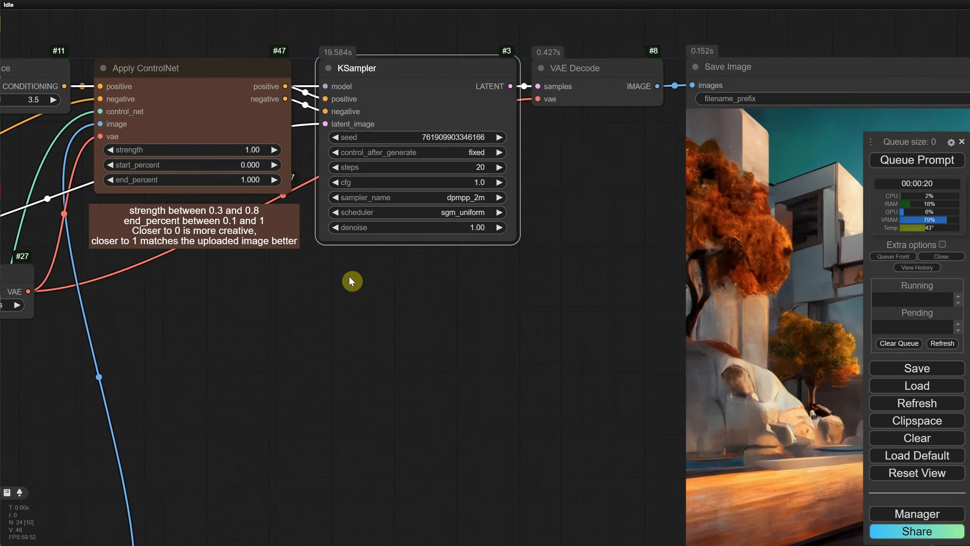
- Set the strength of the Apply ControlNet node to 0.8
drag(340, 269, 507, 352)
click(388, 189)
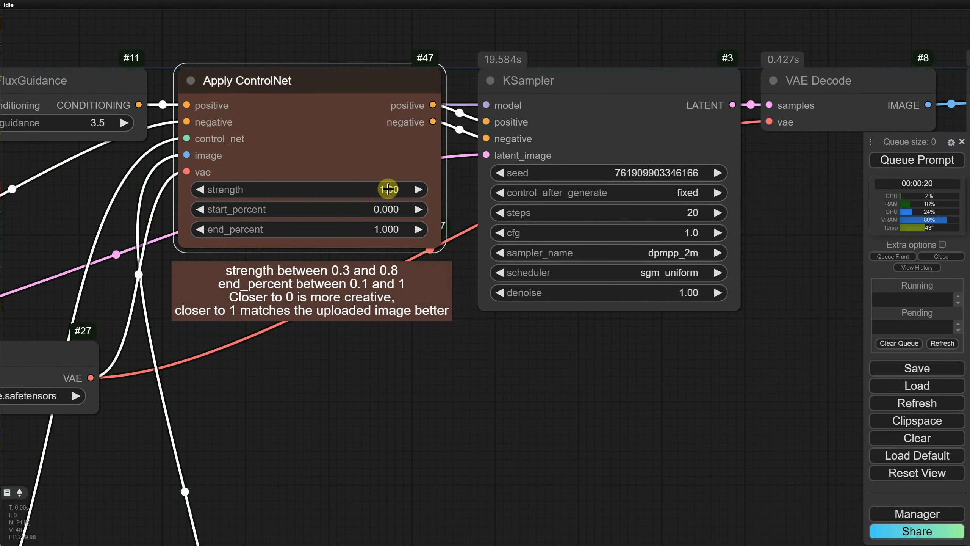
text(0.8)
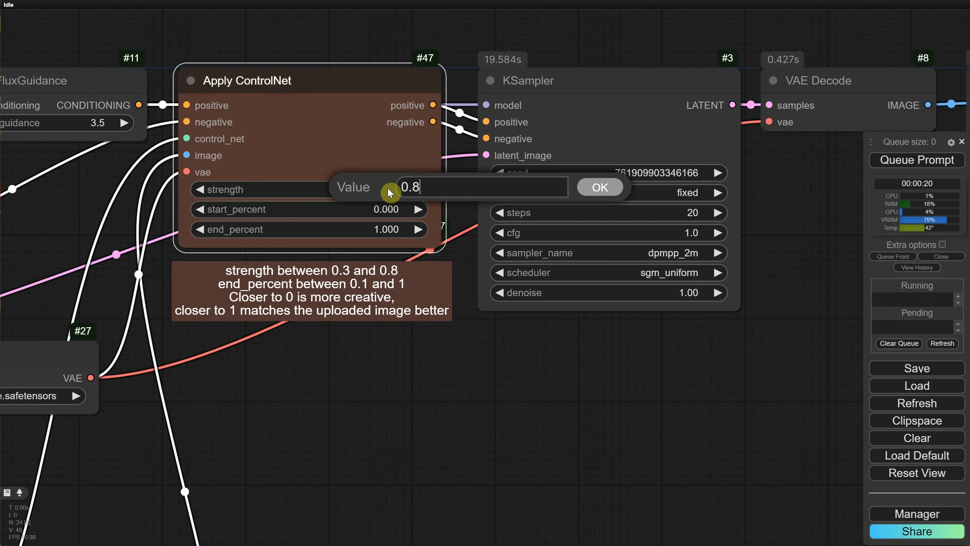
key(Return)
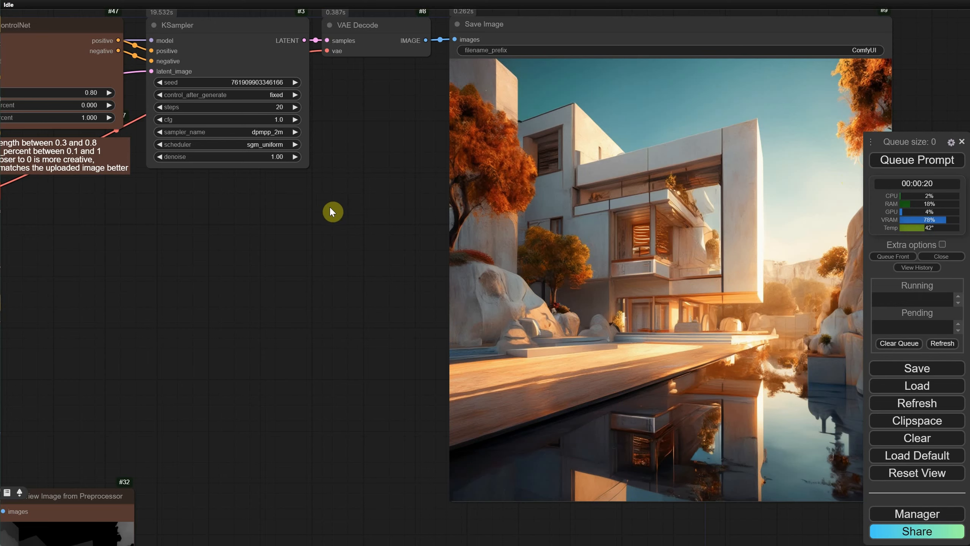
- Set the Apply ControlNet node's end_percent to 0.7 and its strength to 0.5
drag(184, 212, 333, 243)
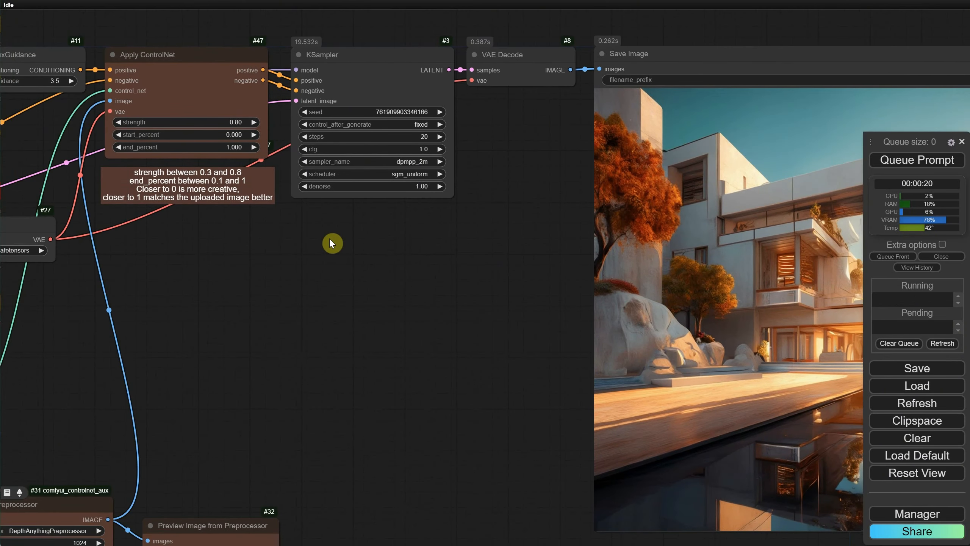
click(233, 146)
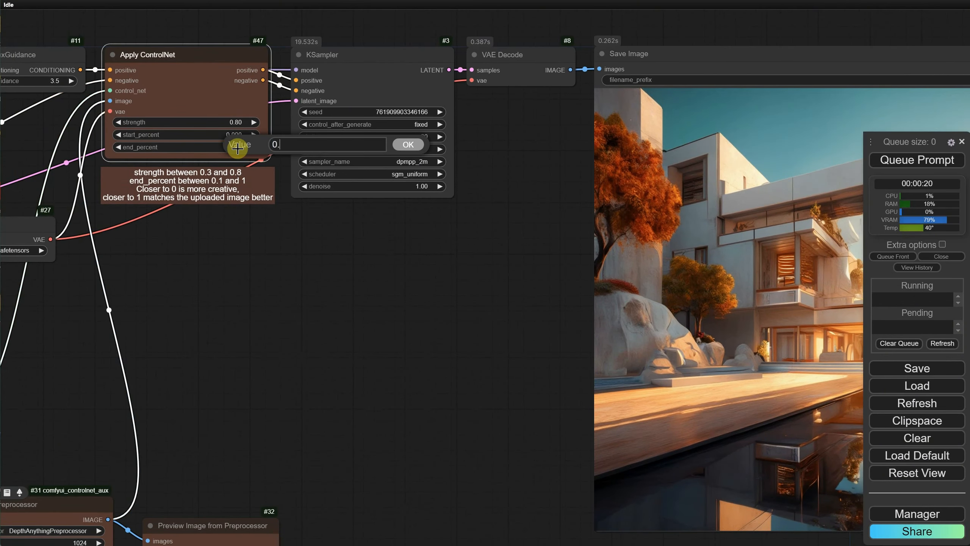
key(Escape)
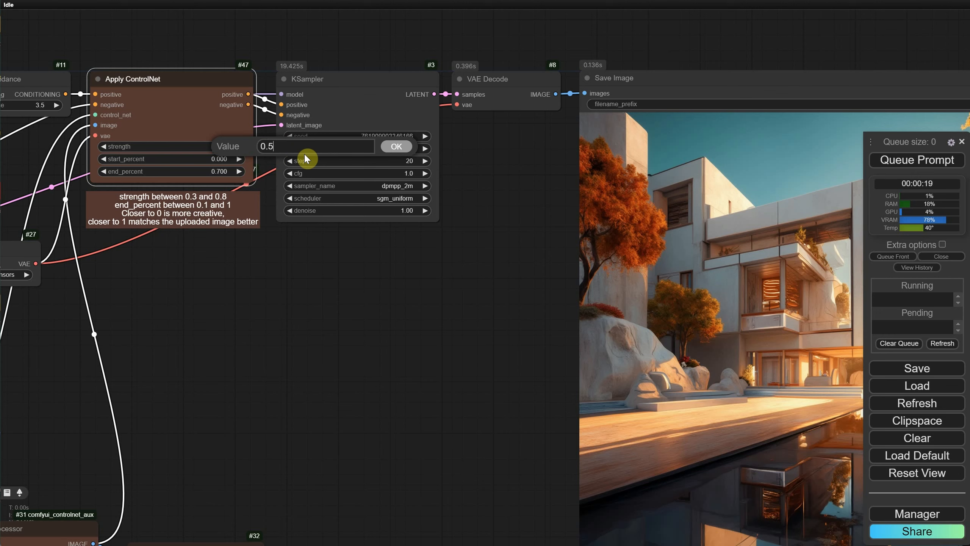
key(Escape)
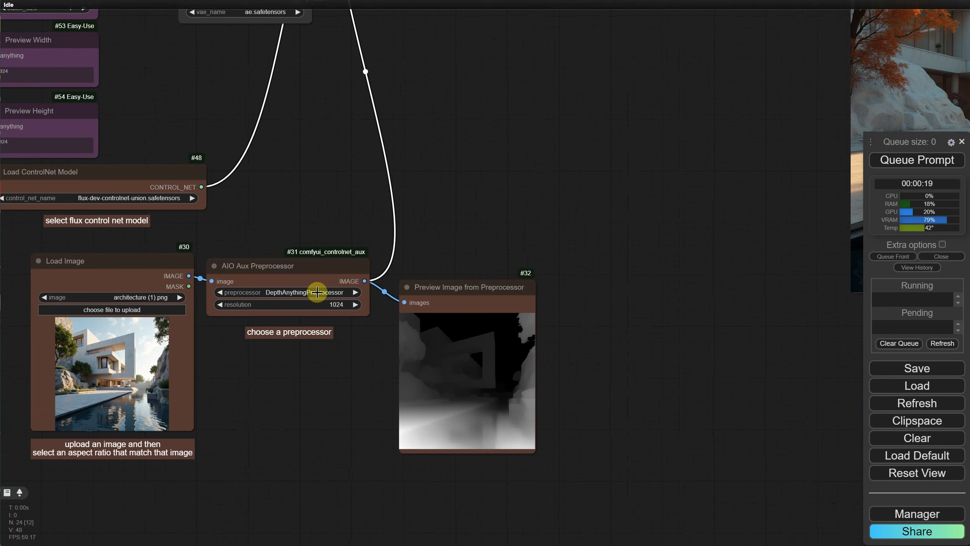
- Switch the AIO Aux Preprocessor node's preprocessor to DepthAnythingV2Preprocessor
click(316, 293)
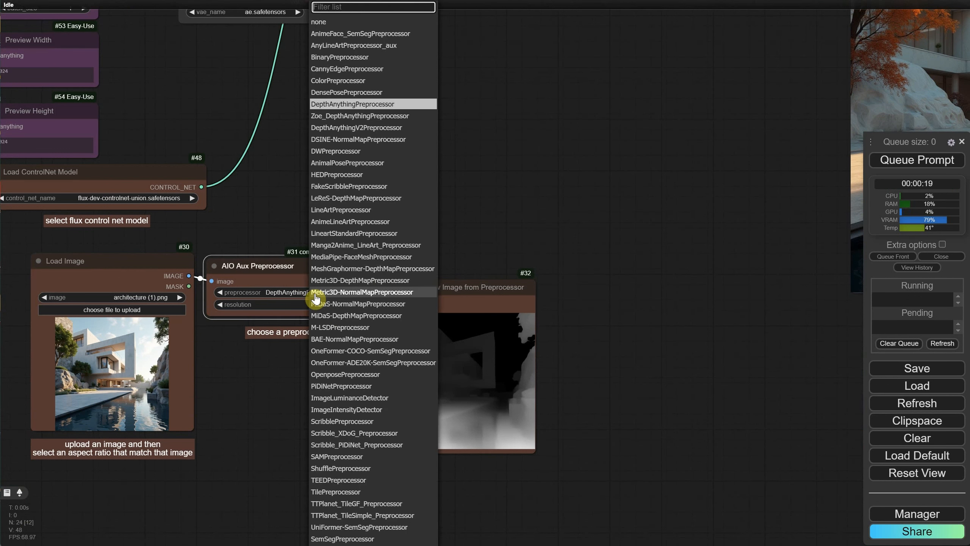
click(371, 129)
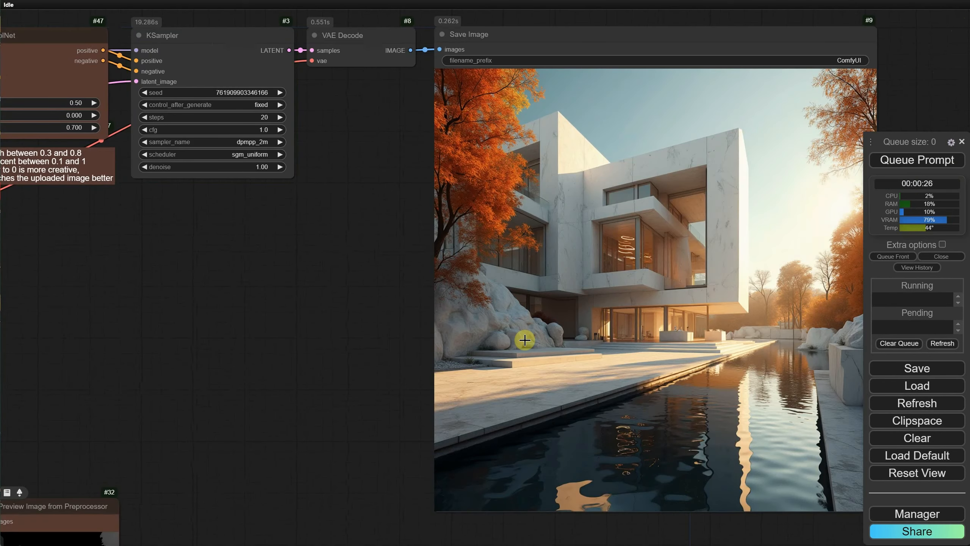
- Set the Apply ControlNet strength to 0.3, then generate the image and view the result with its depth preview
click(180, 132)
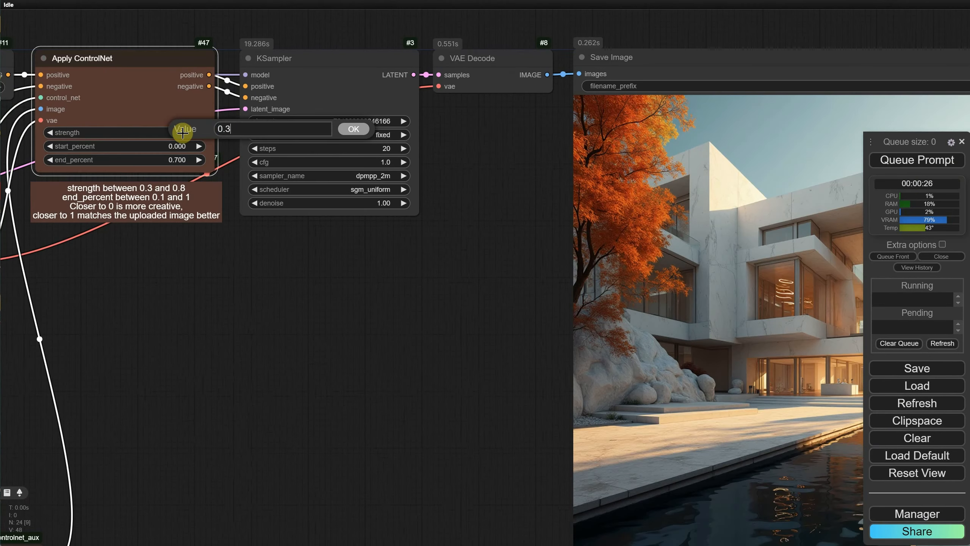
text(0.3)
key(Return)
click(916, 160)
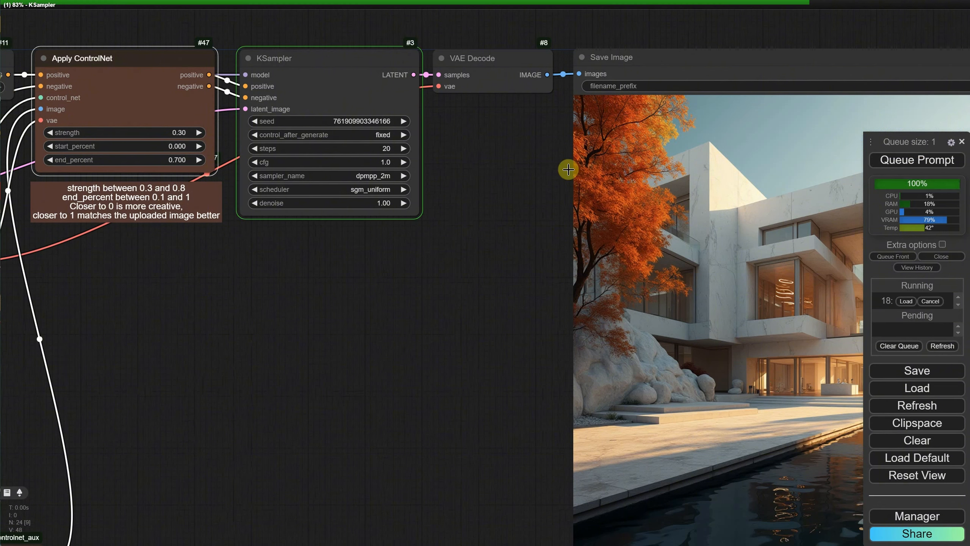
scroll(413, 291, down, 4)
drag(434, 314, 383, 253)
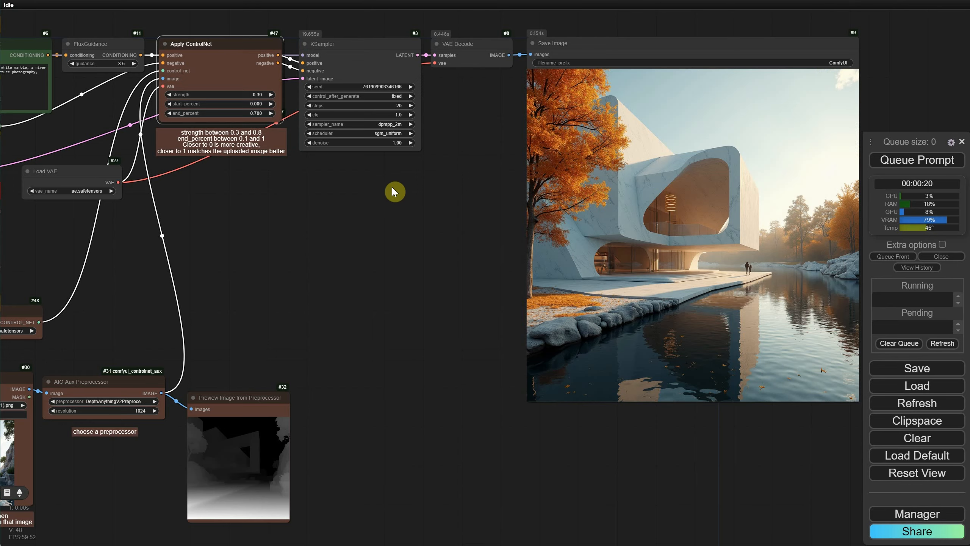
scroll(400, 192, down, 5)
scroll(415, 222, up, 4)
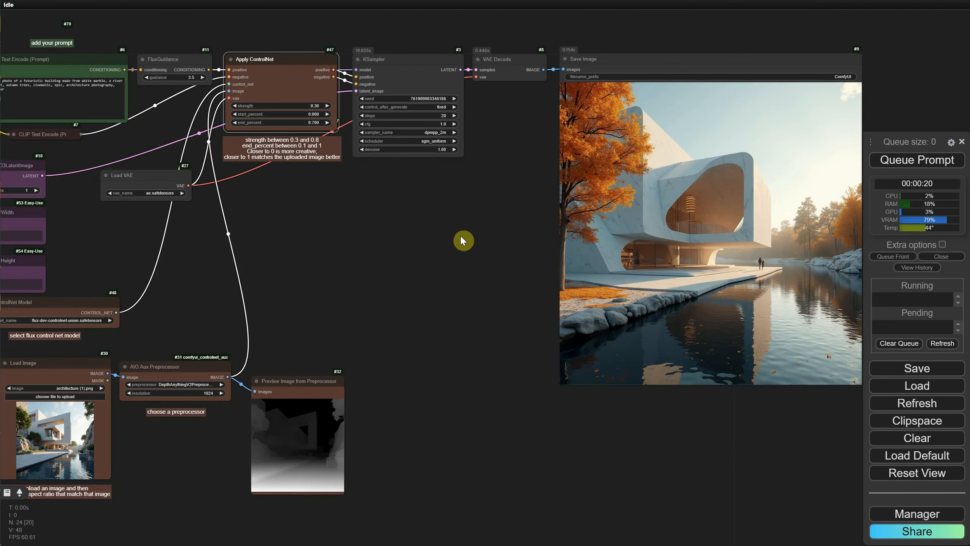
- Add an Image Comparer (rgthree) node in the empty space between the preprocessor preview and the Save Image node
double_click(428, 323)
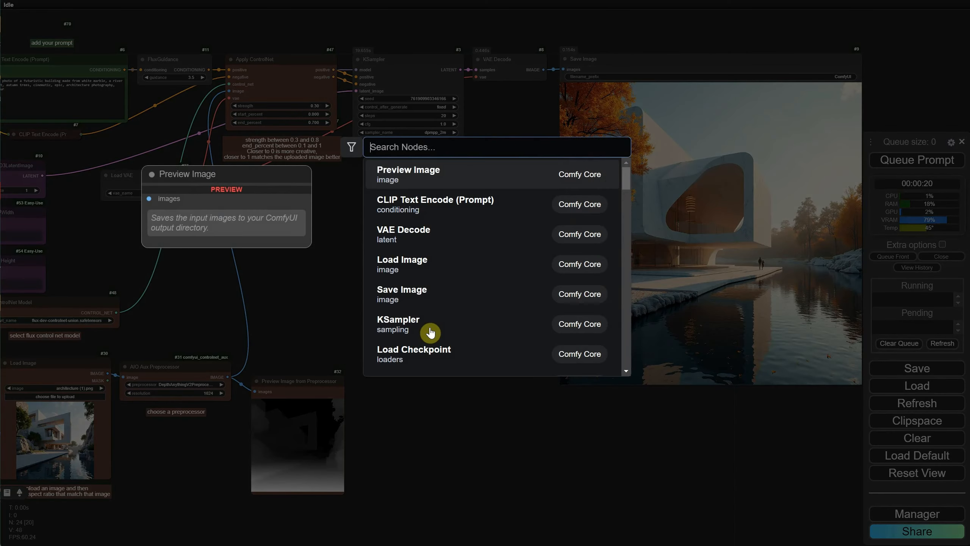
text(image com)
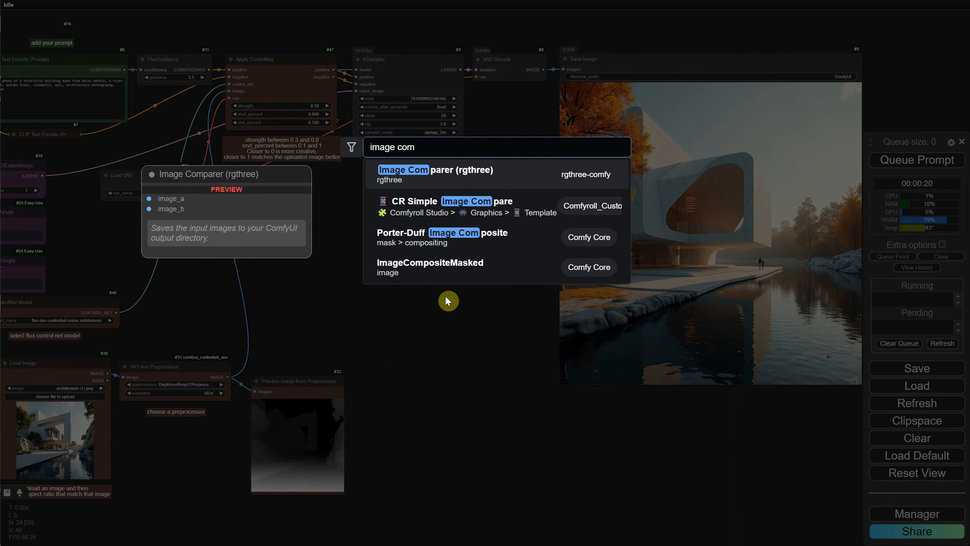
click(498, 176)
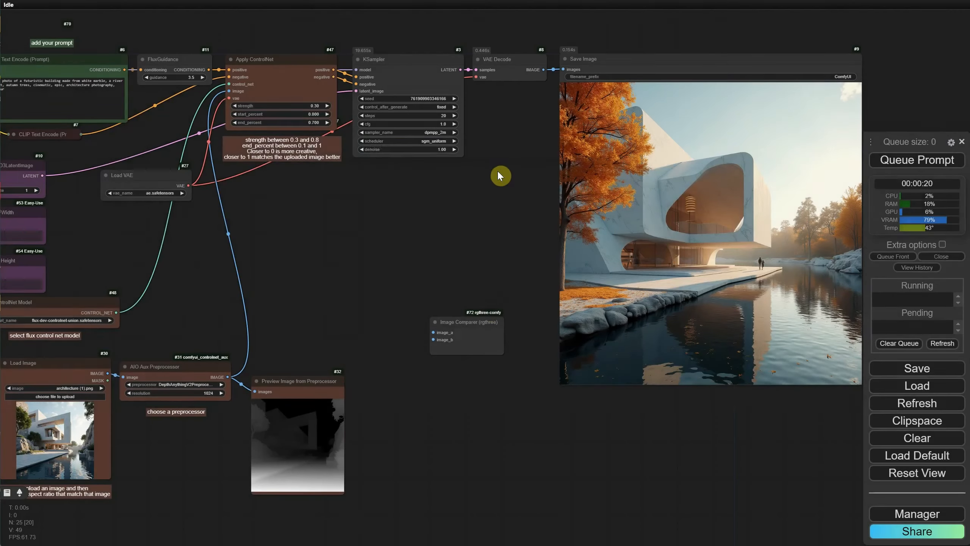
drag(463, 330, 445, 363)
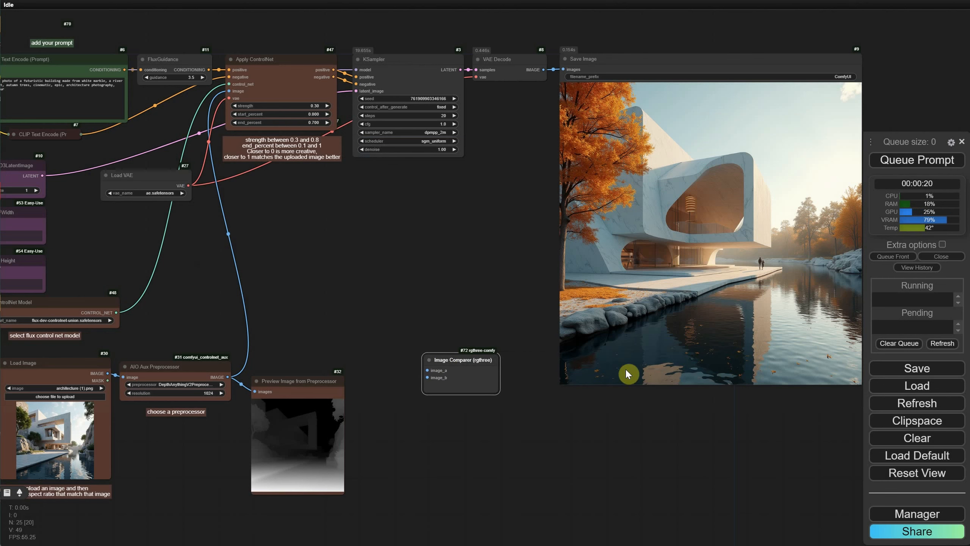
- Shrink the Save Image node and place the Image Comparer node beneath it
drag(857, 376, 680, 204)
drag(456, 376, 595, 295)
- Connect the Load Image output to the Image Comparer's image_a input and the VAE Decode image output to its image_b input
scroll(204, 393, up, 7)
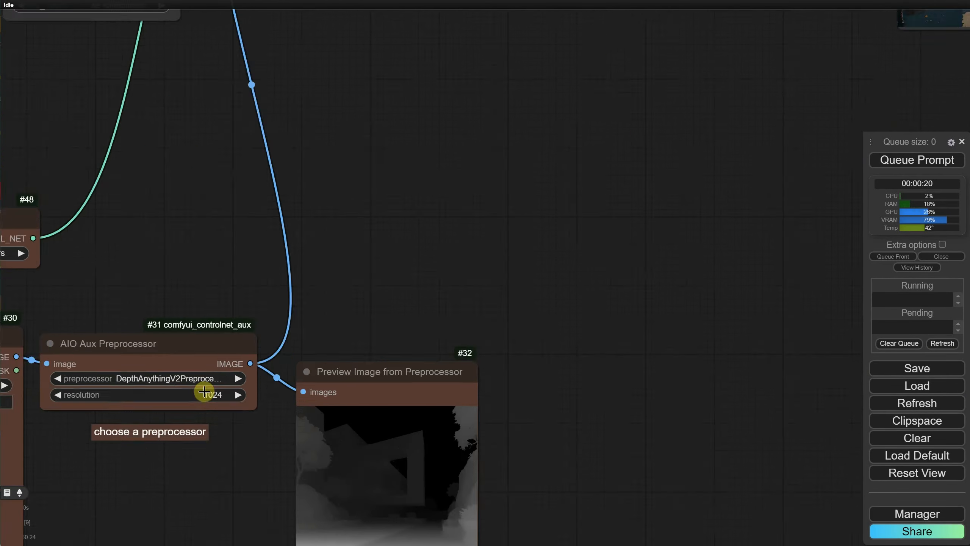
drag(206, 395, 267, 289)
scroll(290, 268, down, 6)
drag(355, 211, 246, 242)
drag(124, 339, 628, 247)
drag(609, 149, 559, 314)
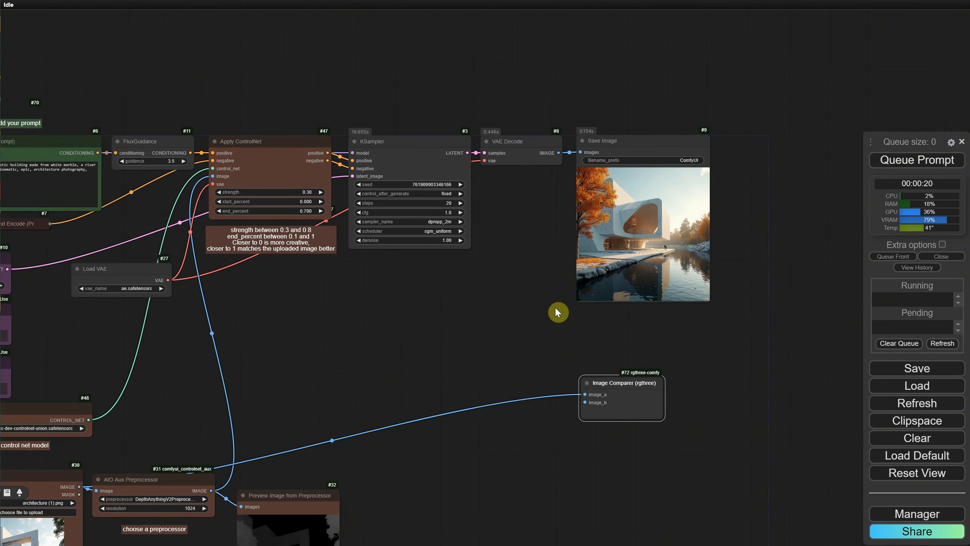
drag(557, 154, 618, 331)
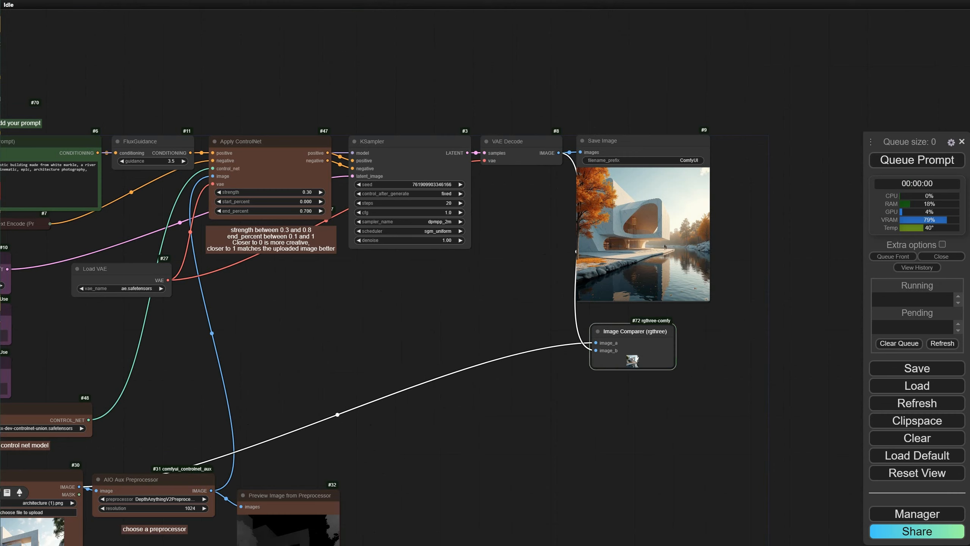
- Enlarge the Image Comparer node beneath the Save Image node and inspect it up close
drag(678, 369, 819, 511)
scroll(673, 345, up, 2)
drag(719, 414, 772, 525)
scroll(347, 367, up, 7)
drag(373, 349, 204, 301)
- Generate the architecture image with the Apply ControlNet strength at 0.8
scroll(204, 301, down, 4)
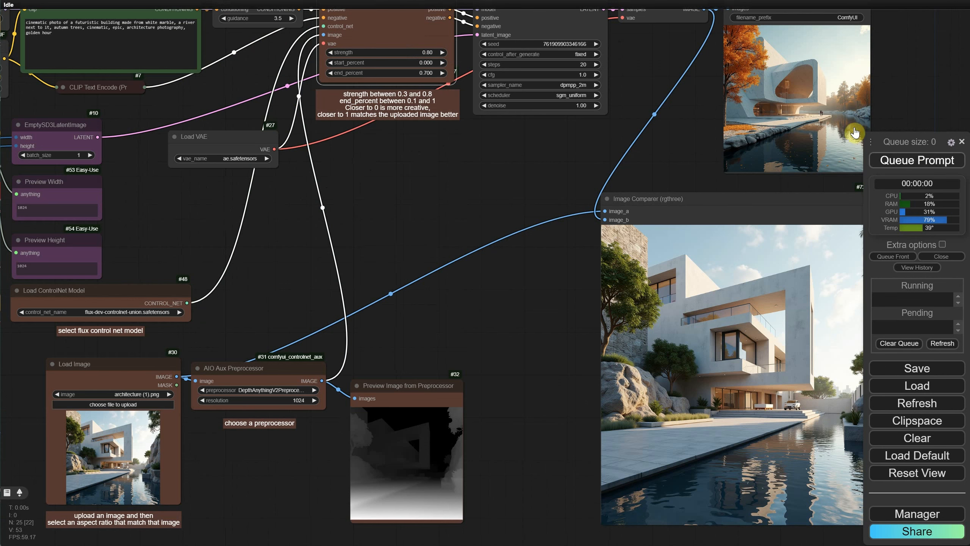
click(926, 160)
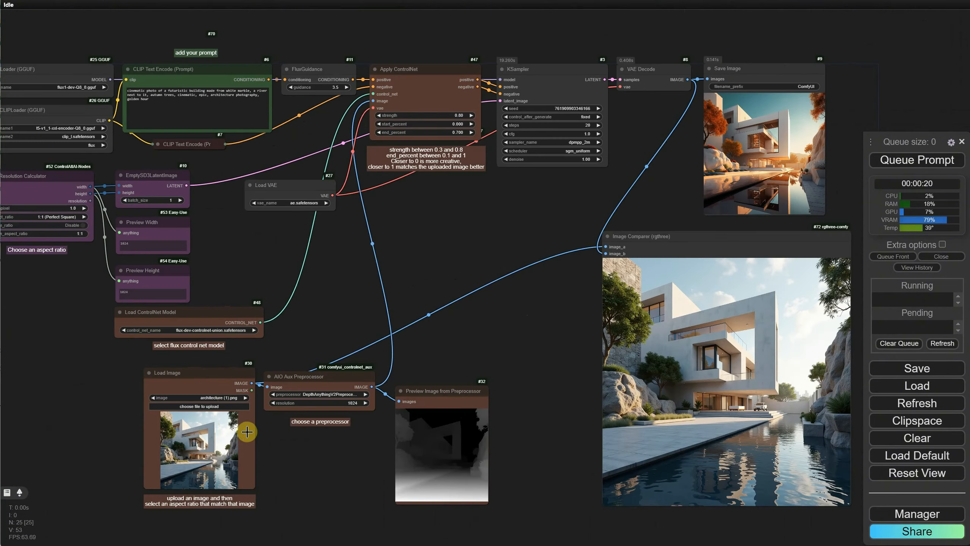
- Load PortraitWoman.png as the reference picture in the Load Image node
click(215, 407)
double_click(934, 78)
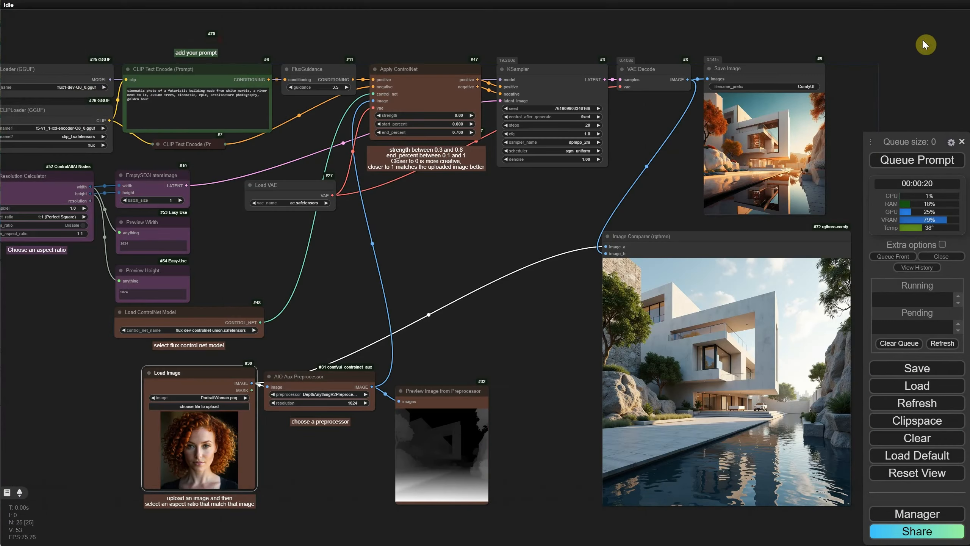
- Replace the prompt with "woman, light green eyes, curly red hair, black blouse, (close-up cartoon portrait, cute eyes, animation, cartoon, Pixar art style, cute cartoon avatar, professional 3D cute cartoon character)"
scroll(259, 210, up, 9)
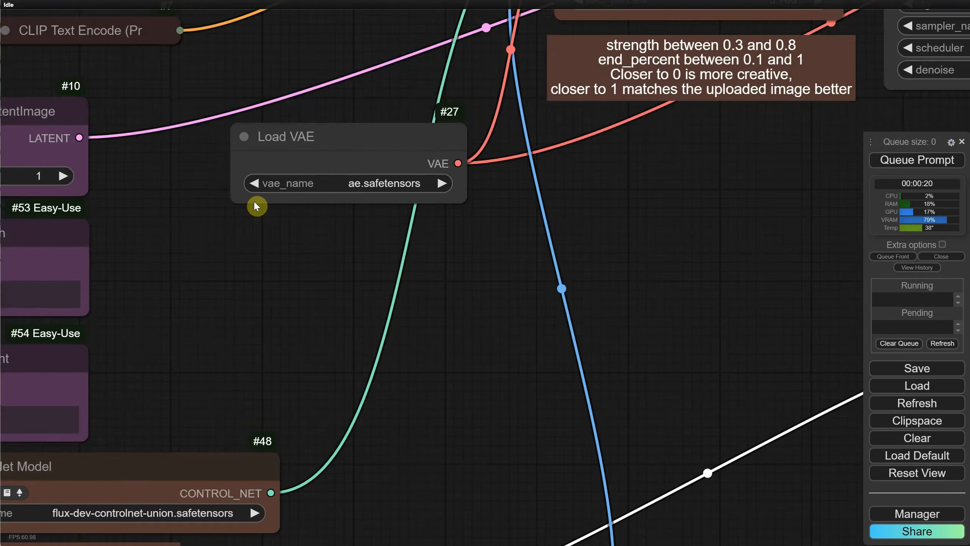
drag(256, 208, 509, 489)
click(467, 229)
key(ctrl+a)
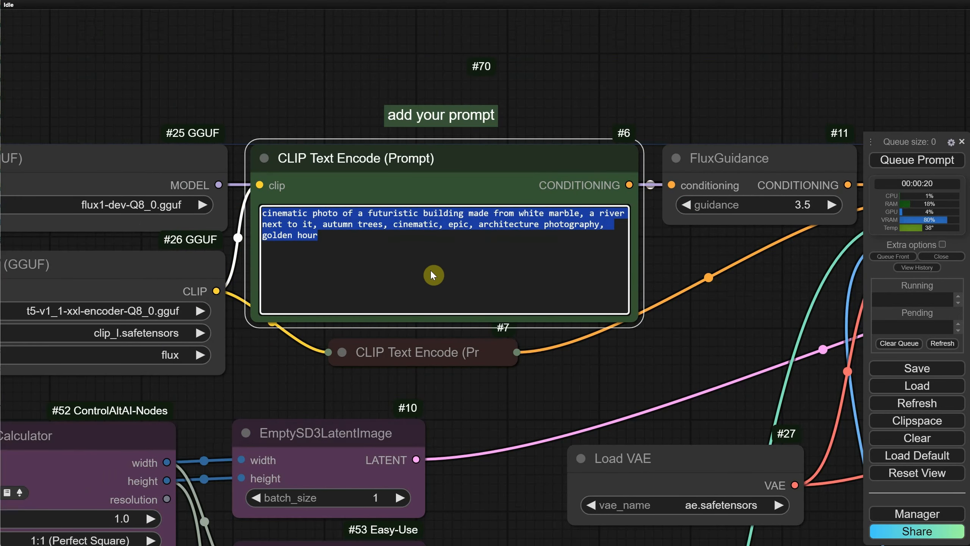
text(woman, light green eyes, curly red hair, black blouse, (close-up cartoon portrait, cute eyes, animation, cartoon, Pixar art style, cute cartoon avatar, professional 3D cute cartoon character))
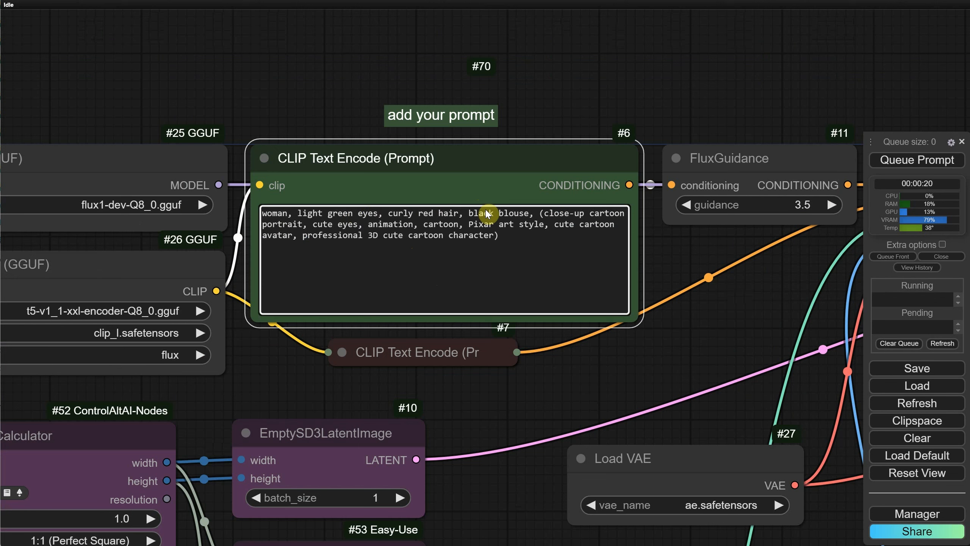
- Set both the strength and the end_percent of the Apply ControlNet node to 1
drag(540, 213, 571, 249)
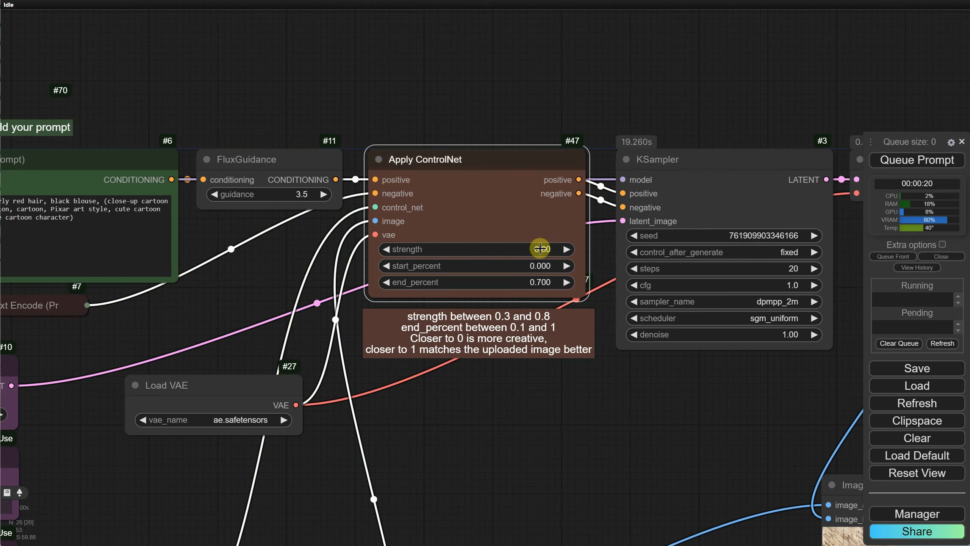
click(545, 251)
text(1)
key(Return)
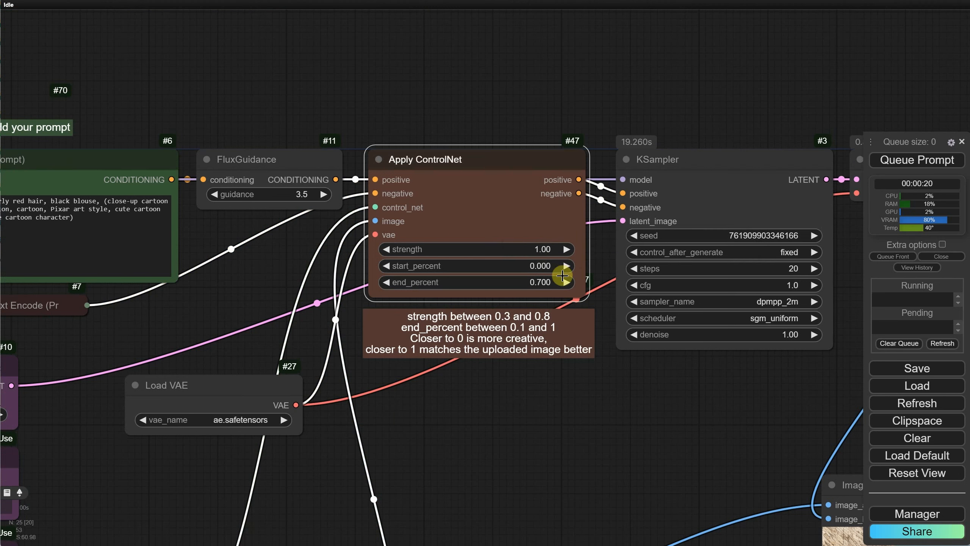
click(534, 283)
click(604, 283)
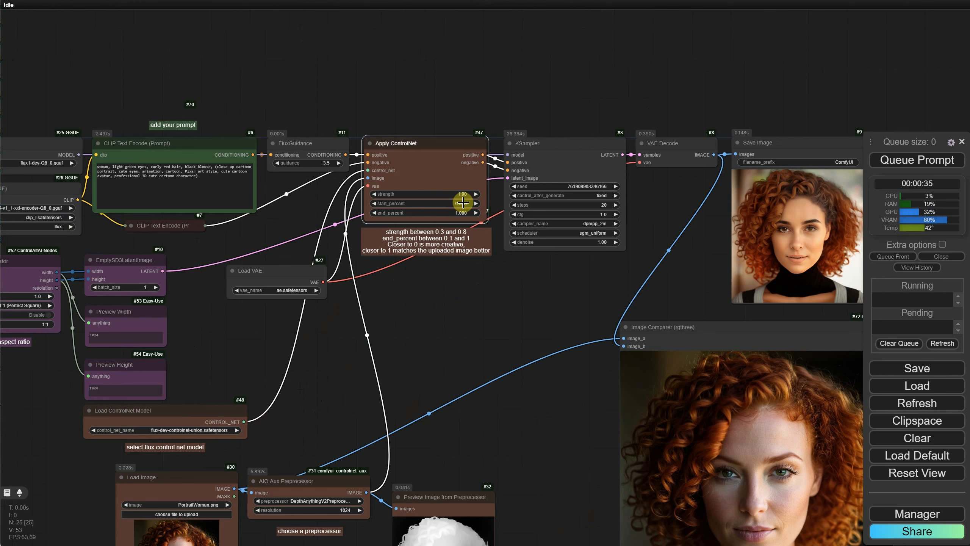
- Adjust the Apply ControlNet strength for the portrait and examine the new result in the Image Comparer
click(465, 192)
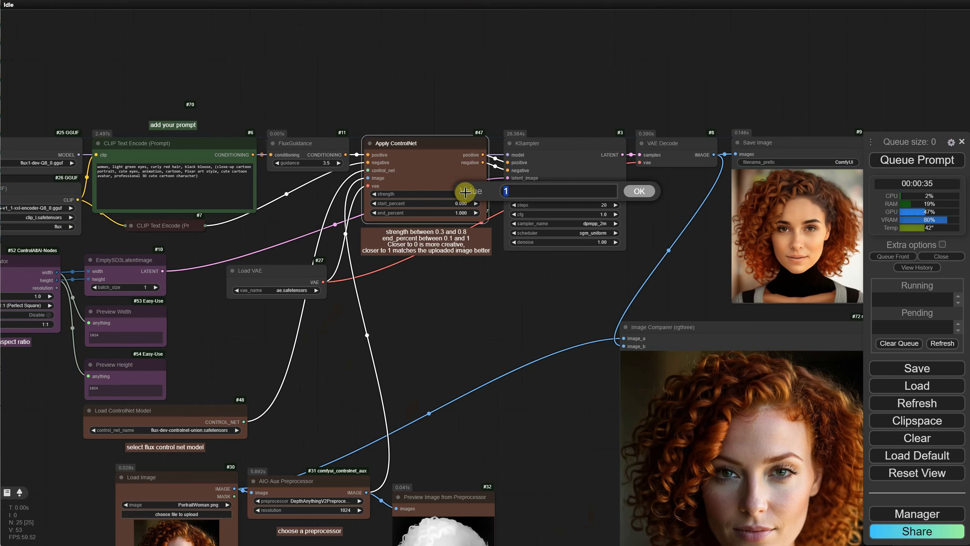
key(Return)
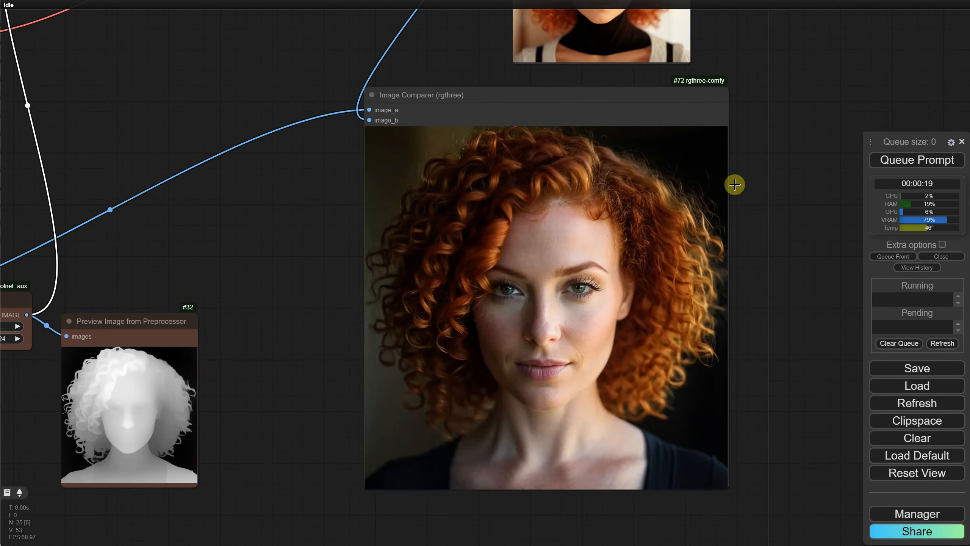
scroll(633, 205, up, 2)
- Change the eye colour in the prompt from green to blue so it reads "light blue eyes"
scroll(634, 202, up, 4)
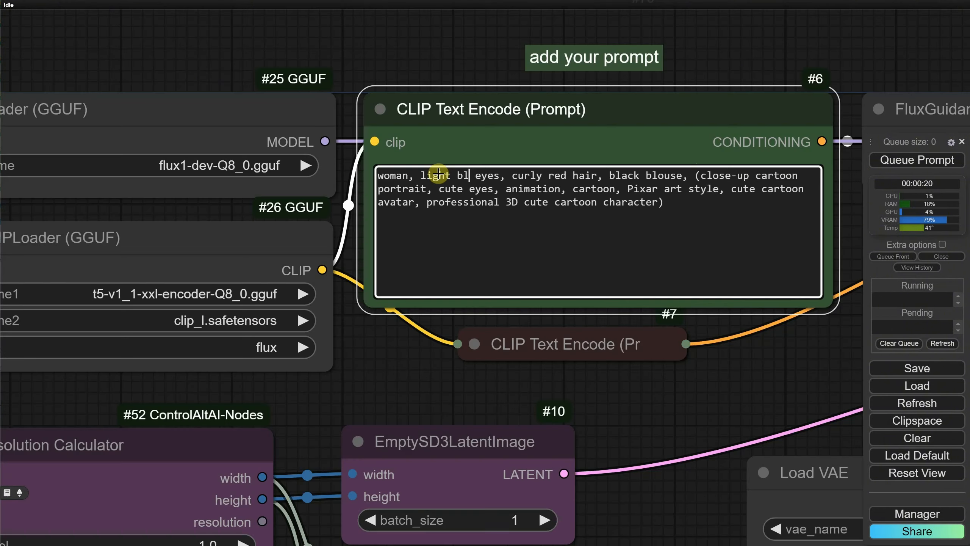
text(ue)
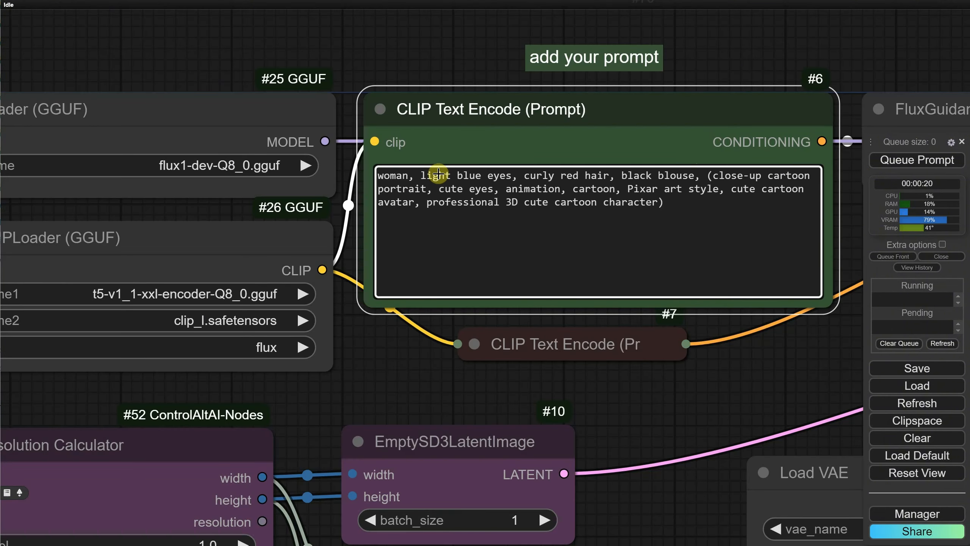
- Change the hair colour in the prompt to purple and describe the subject as "angry woman"
drag(560, 175, 584, 176)
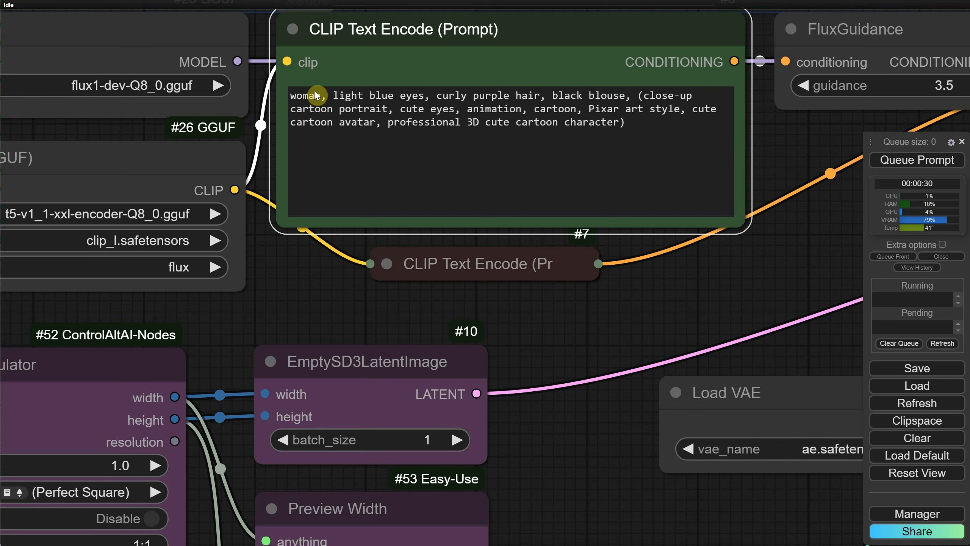
text(angry)
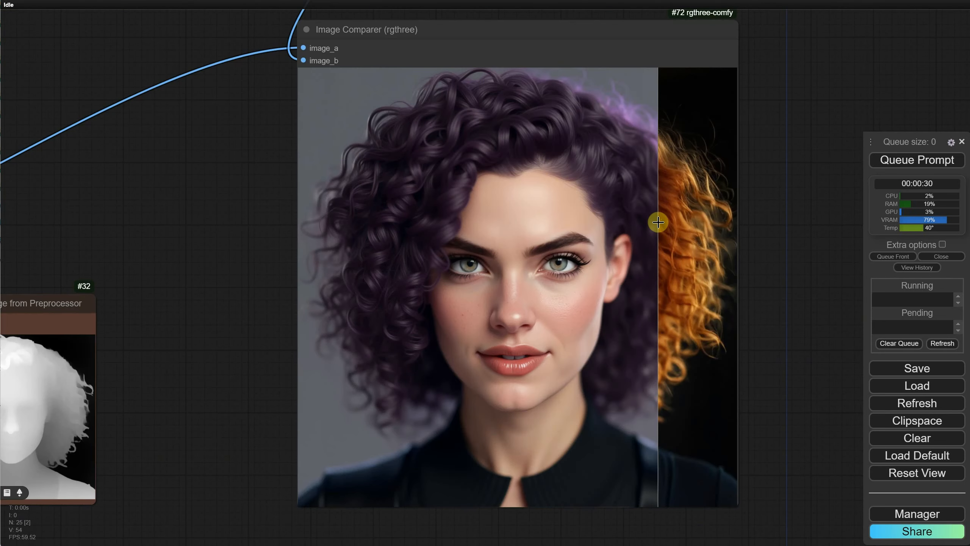
- Emphasise the subject as "((angry woman))" with double parentheses and add "angry face," after it in the prompt
click(319, 130)
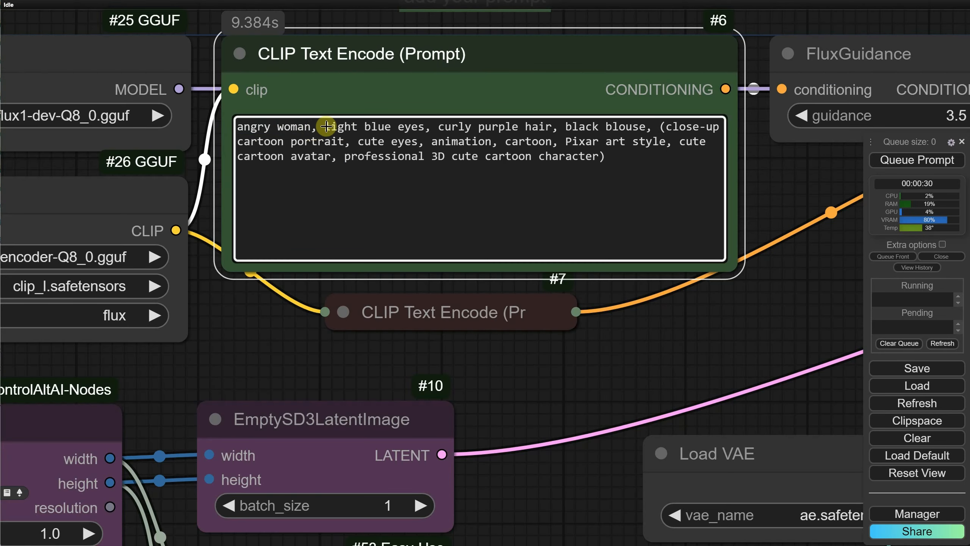
text()))
key(Left)
key(Left)
key(Left)
key(Left)
key(Left)
key(Left)
key(Left)
key(Left)
key(Left)
key(Left)
key(Left)
key(Left)
key(Left)
text((()
key(Right)
key(Right)
key(Right)
key(Right)
key(Right)
key(Right)
key(Right)
key(Right)
key(Right)
key(Right)
key(Right)
key(Right)
key(Right)
key(Right)
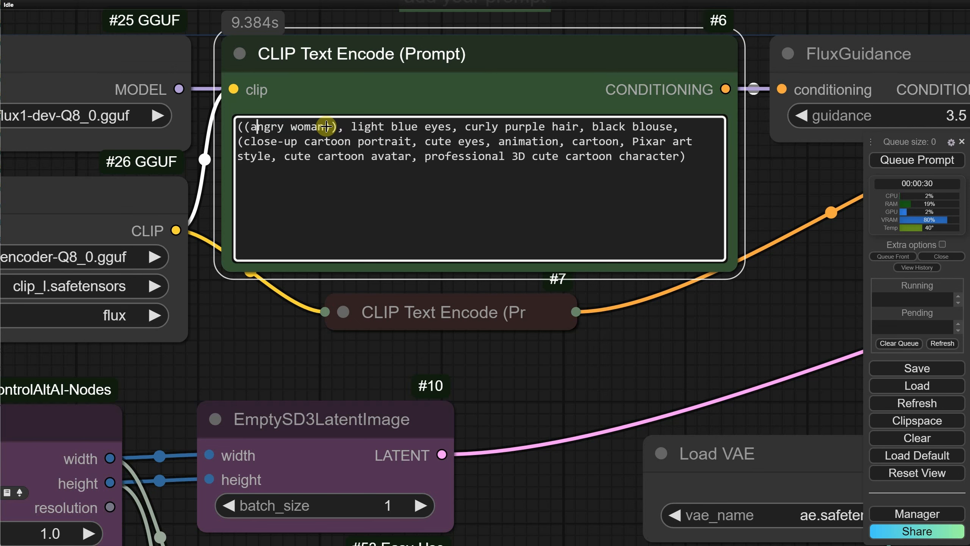
text(angry face,)
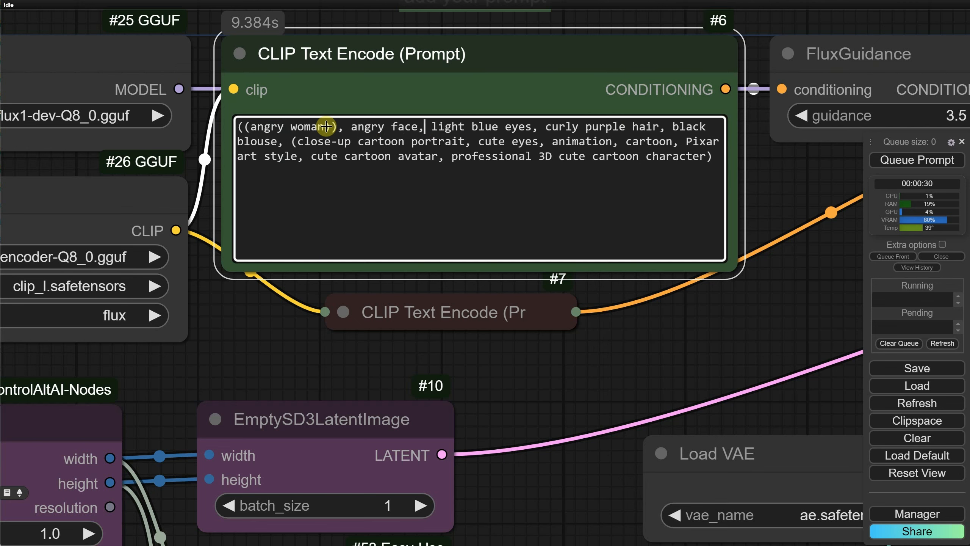
- Generate the portrait with the angry-face prompt and compare it with the reference photo in the Image Comparer
click(940, 163)
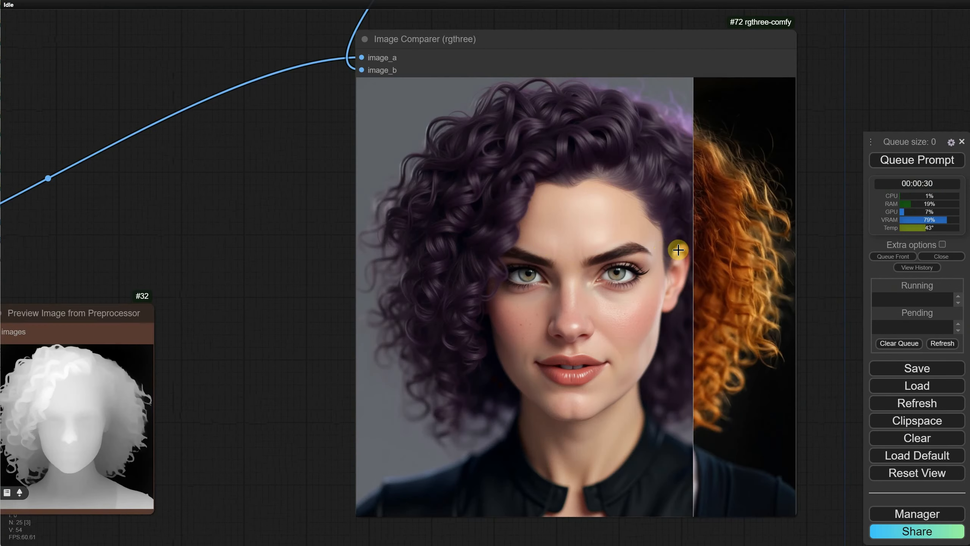
scroll(760, 232, down, 6)
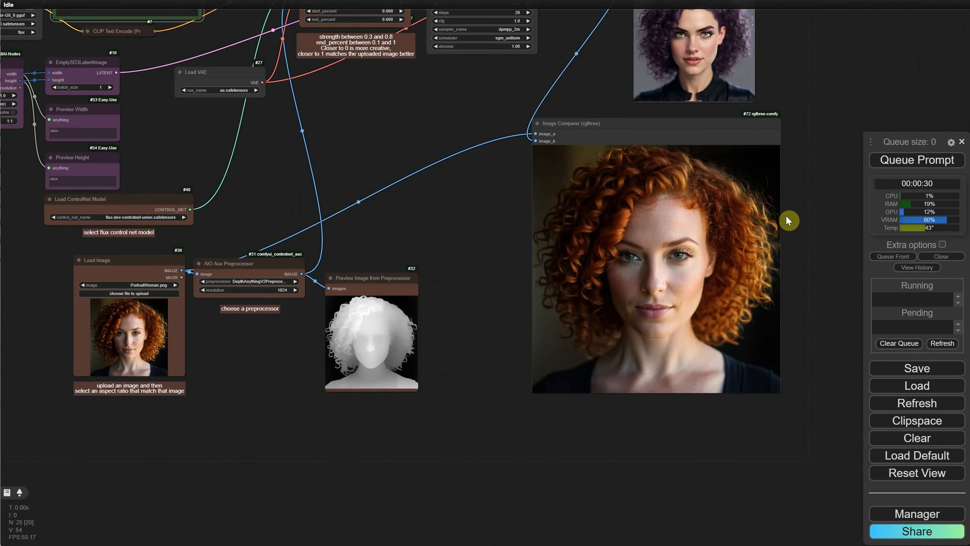
drag(811, 148, 740, 221)
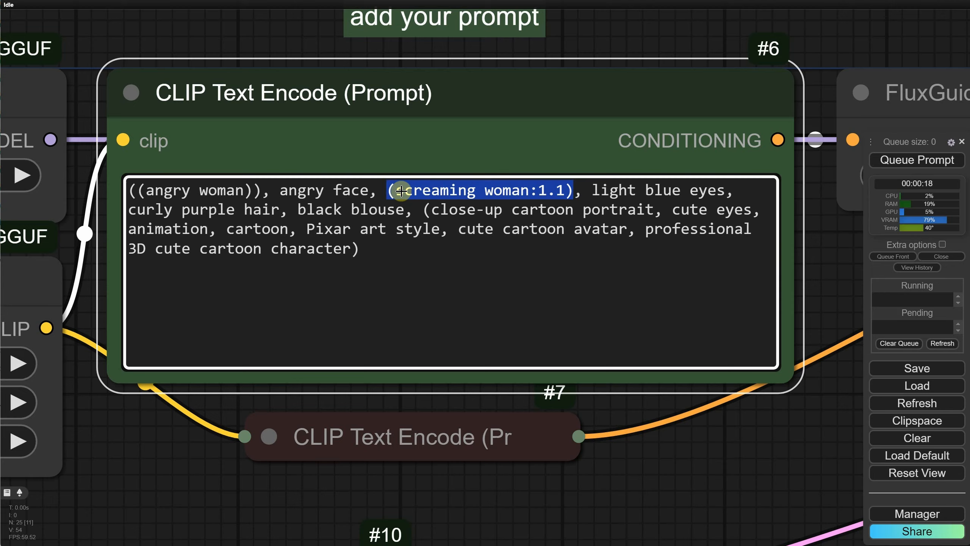
- Raise the weight of the "screaming woman" phrase in the prompt to 1.6
key(ctrl+Up)
key(ctrl+Up)
key(ctrl+Up)
key(ctrl+Up)
key(ctrl+Up)
key(ctrl+Up)
key(ctrl+Up)
key(ctrl+Up)
key(ctrl+Up)
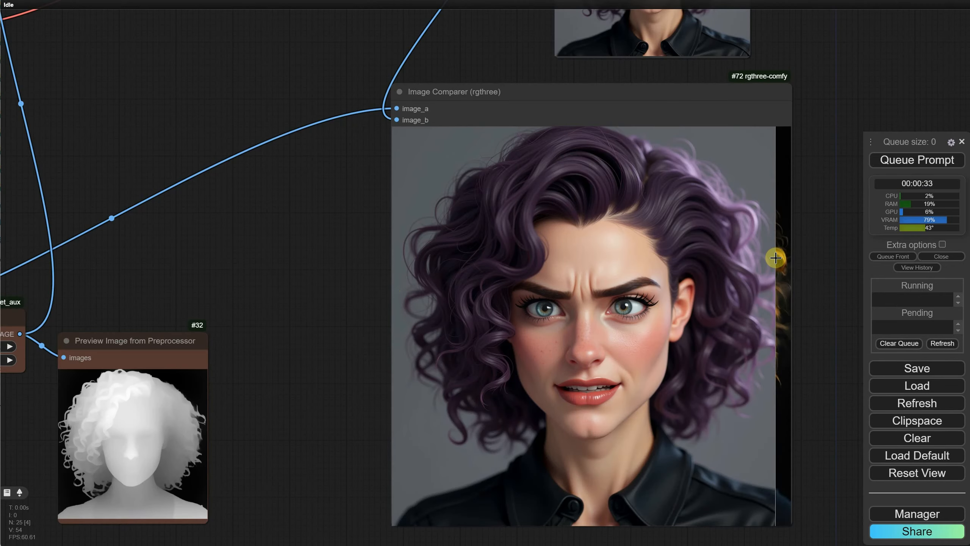
- Set the Apply ControlNet strength to 0.45, generate the portrait again and examine it in the Image Comparer
drag(80, 36, 480, 333)
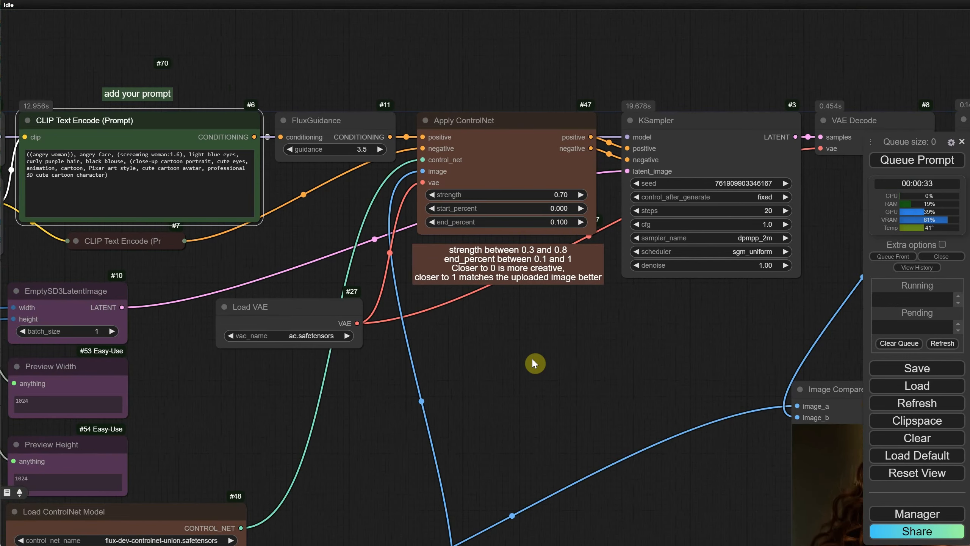
click(554, 195)
text(0.45)
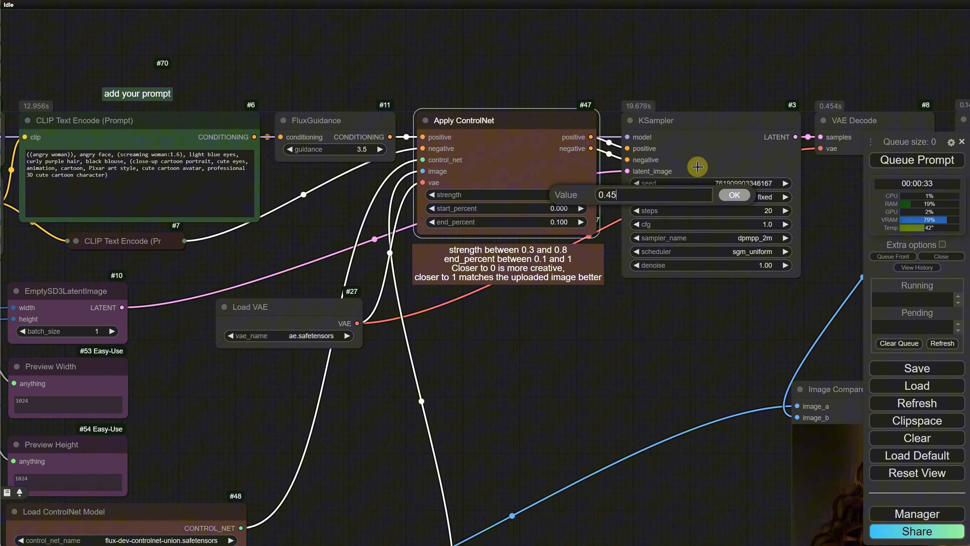
key(Return)
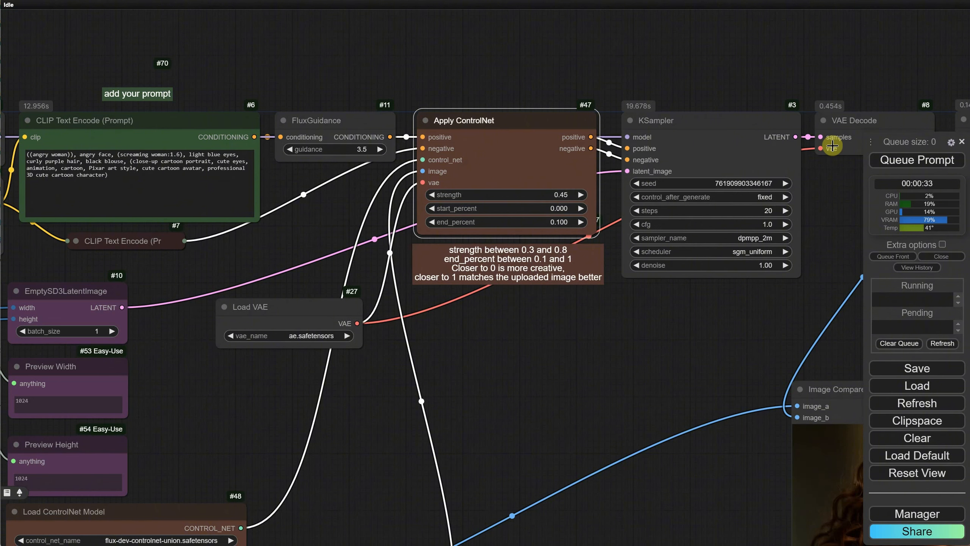
click(880, 161)
drag(645, 359, 337, 230)
scroll(357, 319, down, 2)
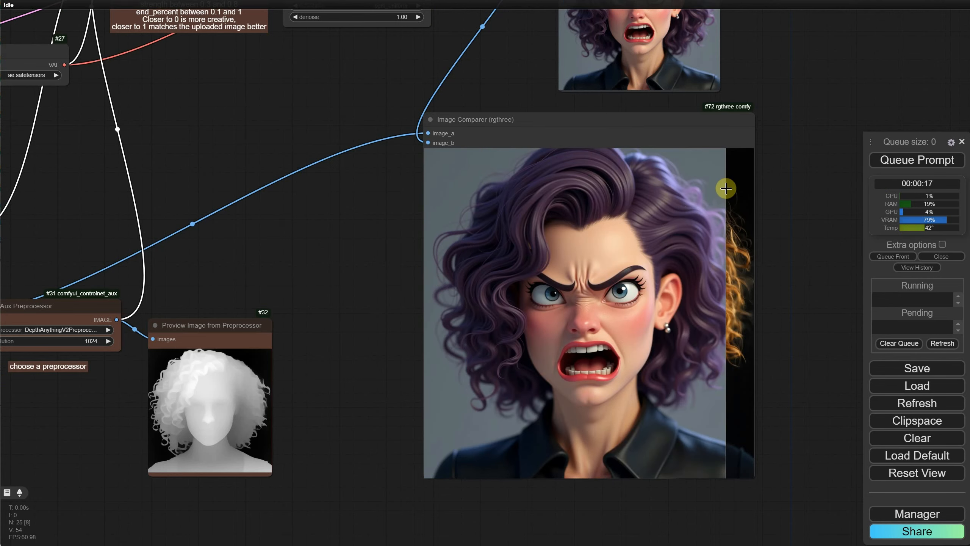
- Load the workflow "Ep14 Flux Dev Q8 GGUF with ControlNet Union TEXT.json" and review its input image, preprocessor, prompt and ControlNet settings
key(ctrl+o)
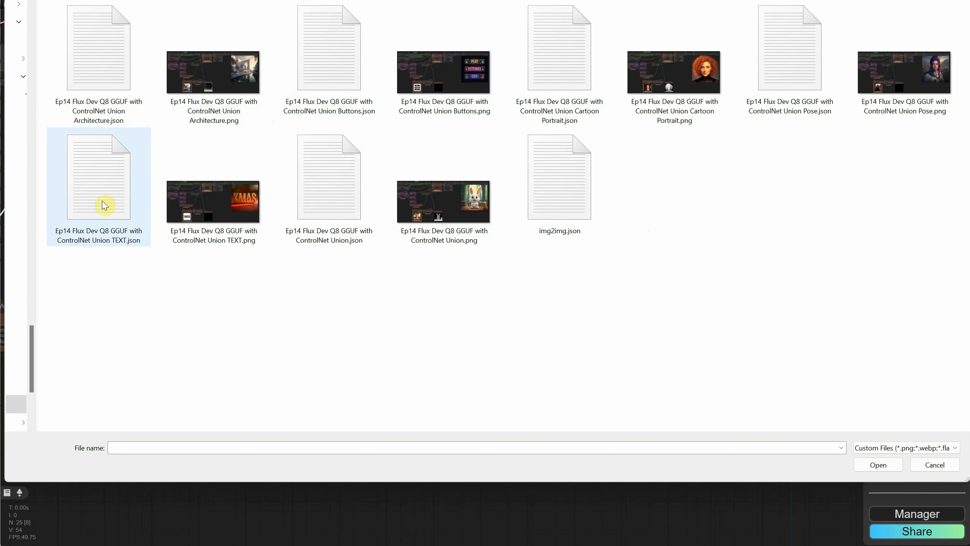
click(105, 205)
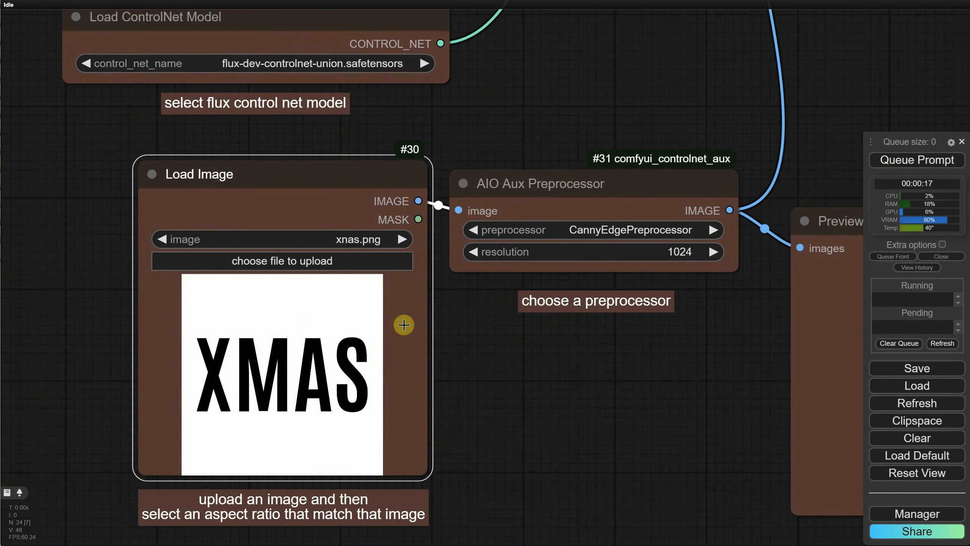
drag(676, 333, 512, 403)
drag(424, 103, 484, 238)
drag(454, 77, 537, 201)
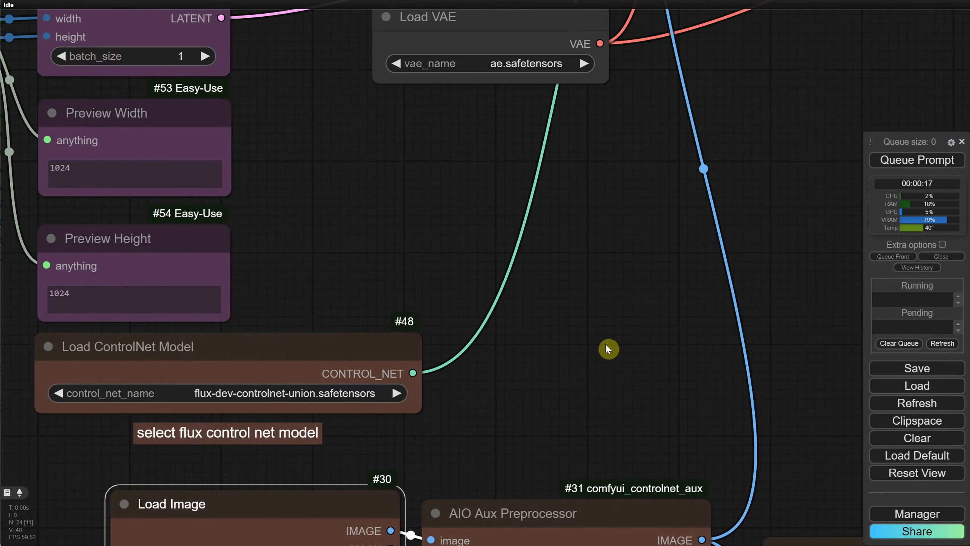
drag(155, 89, 510, 349)
drag(657, 396, 556, 508)
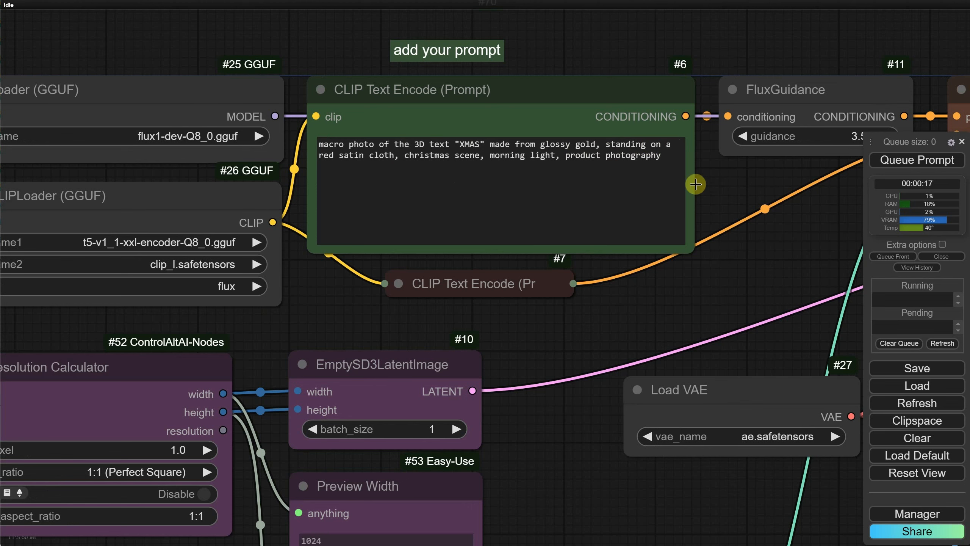
drag(788, 240, 168, 201)
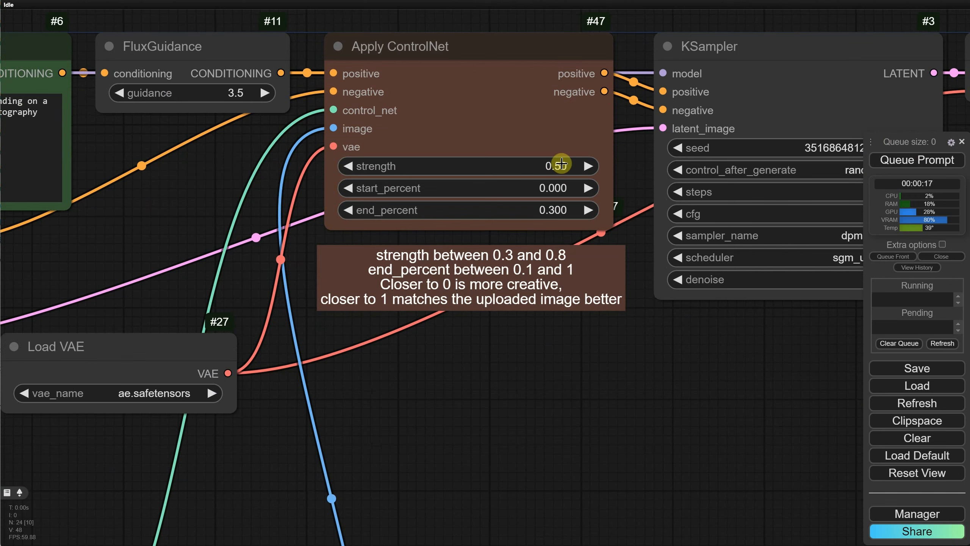
- Generate two versions of the gold 3D XMAS text image and inspect them up close
click(917, 160)
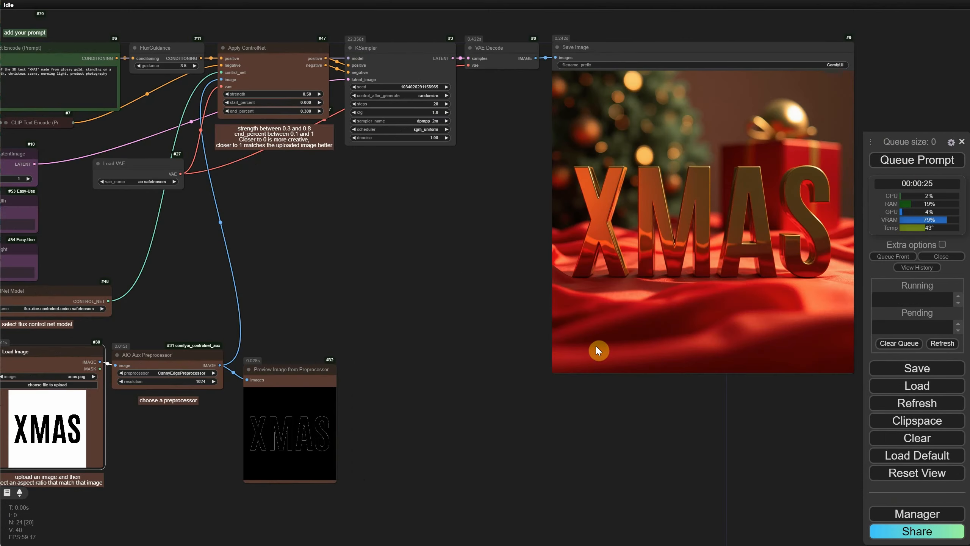
scroll(534, 245, up, 8)
drag(534, 244, 119, 299)
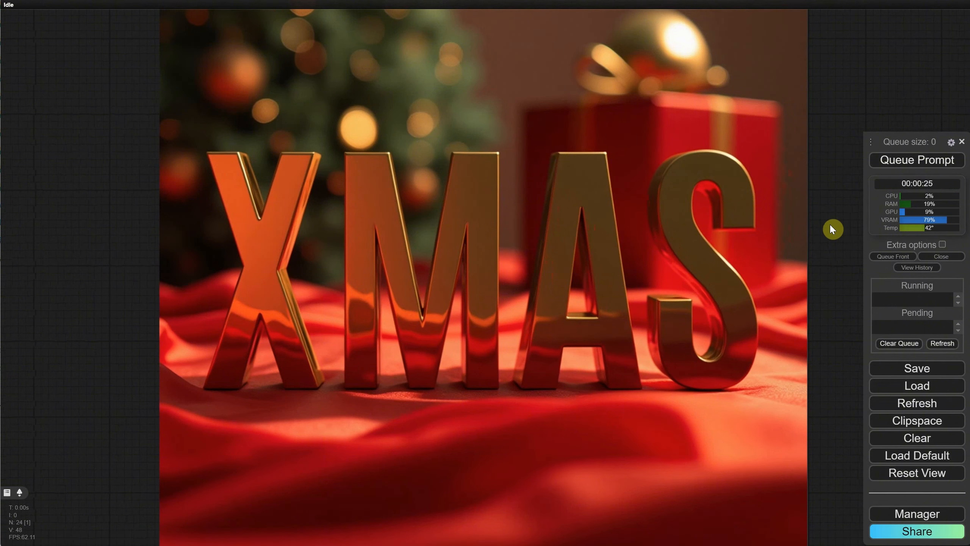
click(892, 160)
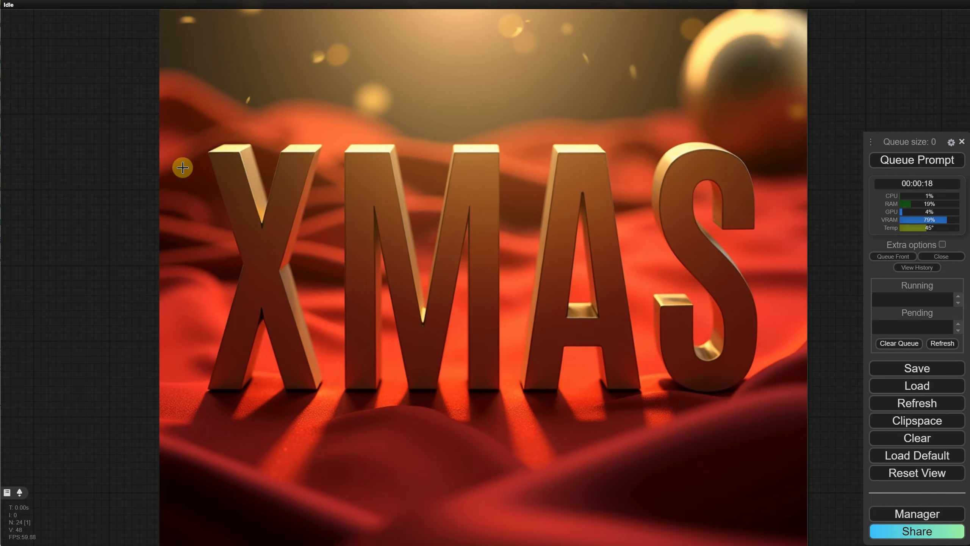
- Switch the Unet Loader model to flux1-schnell-Q8_0.gguf
scroll(183, 168, down, 10)
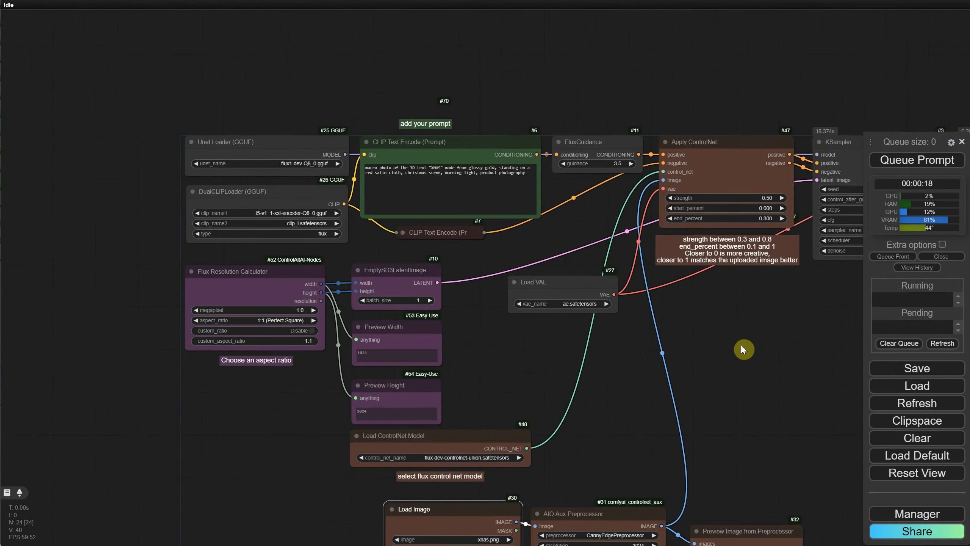
scroll(220, 174, up, 10)
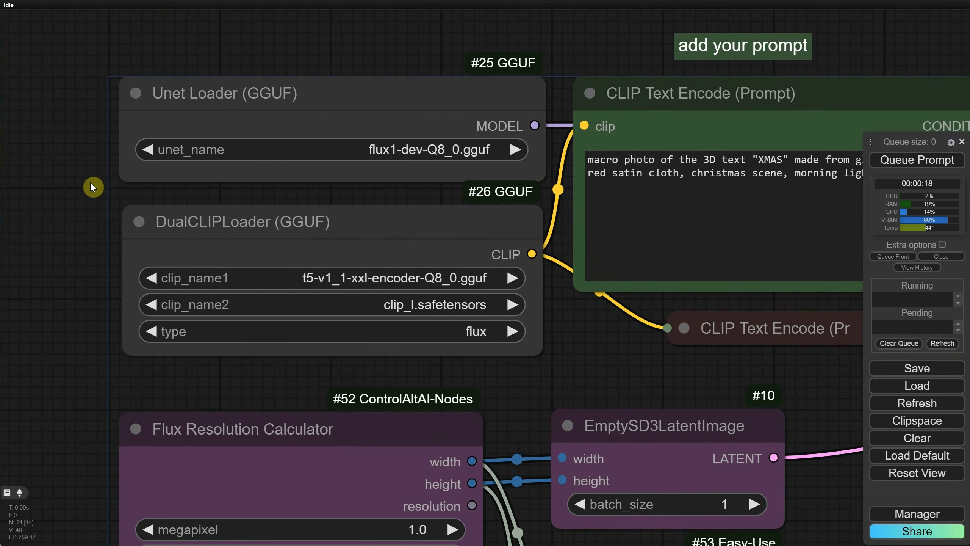
click(403, 150)
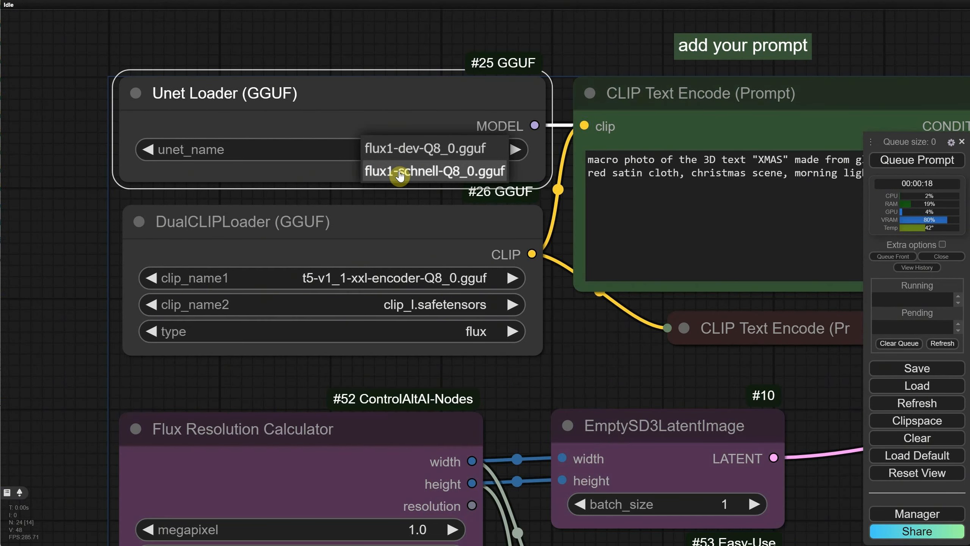
click(399, 175)
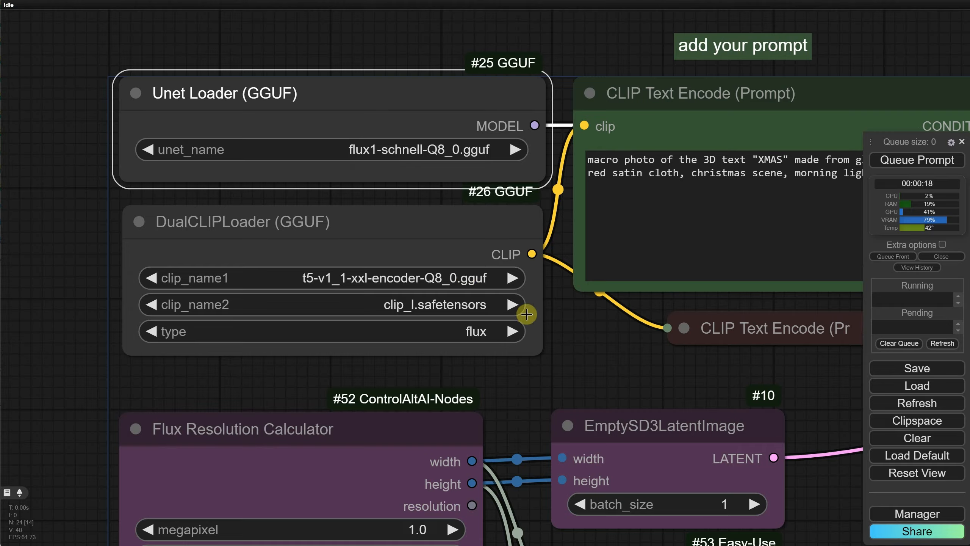
- Set the KSampler steps to 6
scroll(529, 314, down, 5)
scroll(741, 110, right, 15)
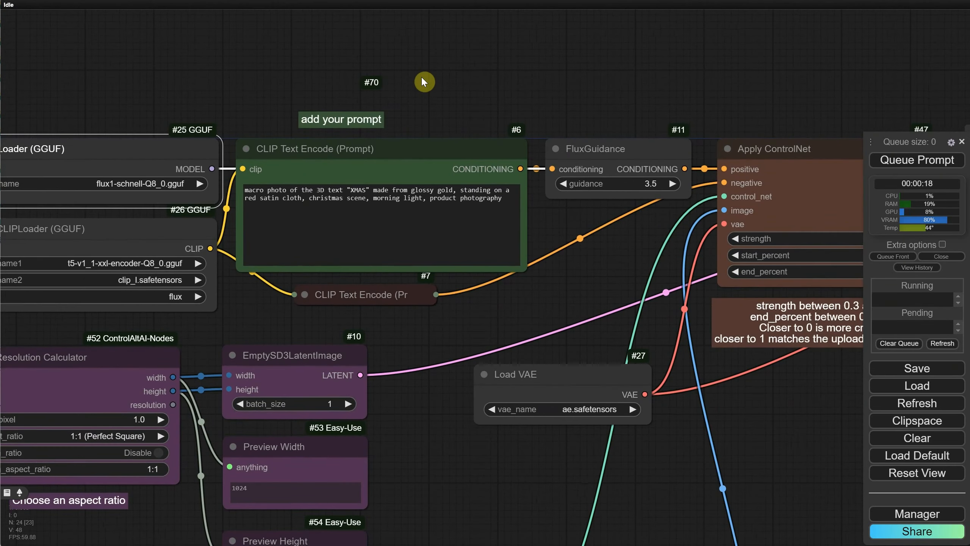
scroll(346, 108, right, 3)
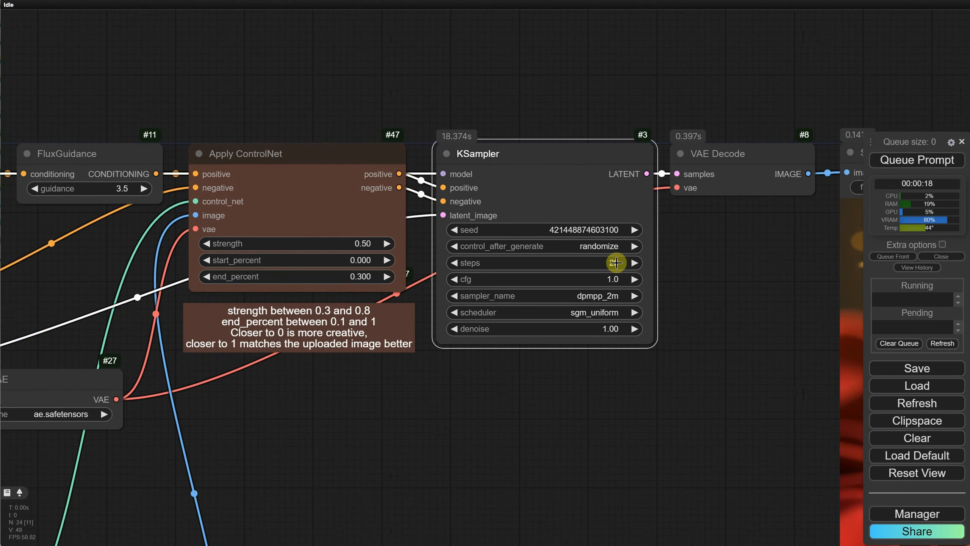
click(611, 263)
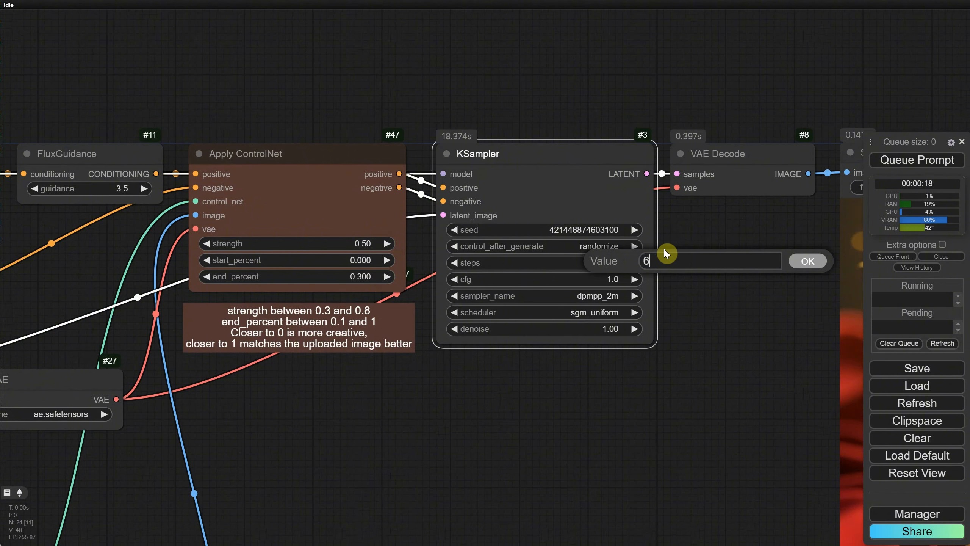
click(807, 262)
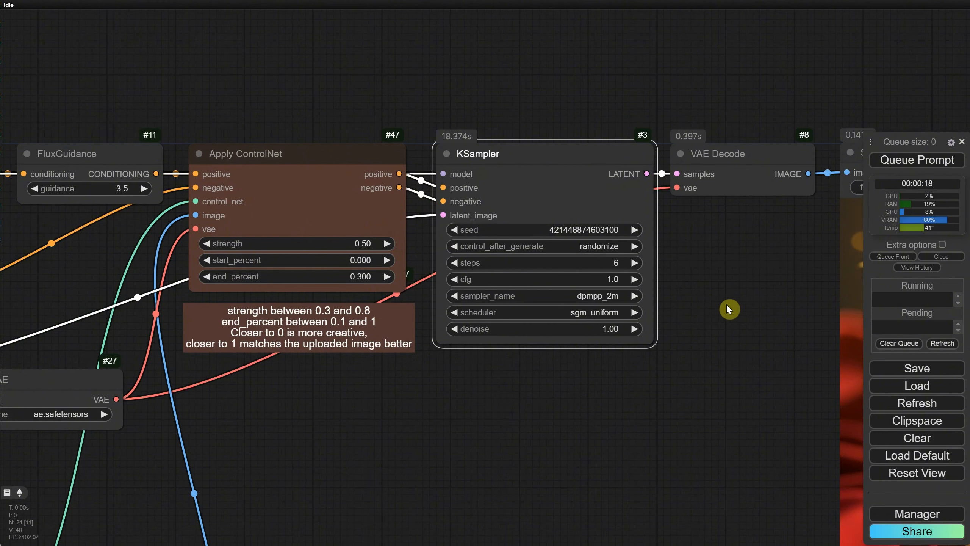
- Generate the XMAS image with the Schnell model, view the result and queue another generation
scroll(516, 297, right, 5)
scroll(516, 297, down, 2)
click(917, 160)
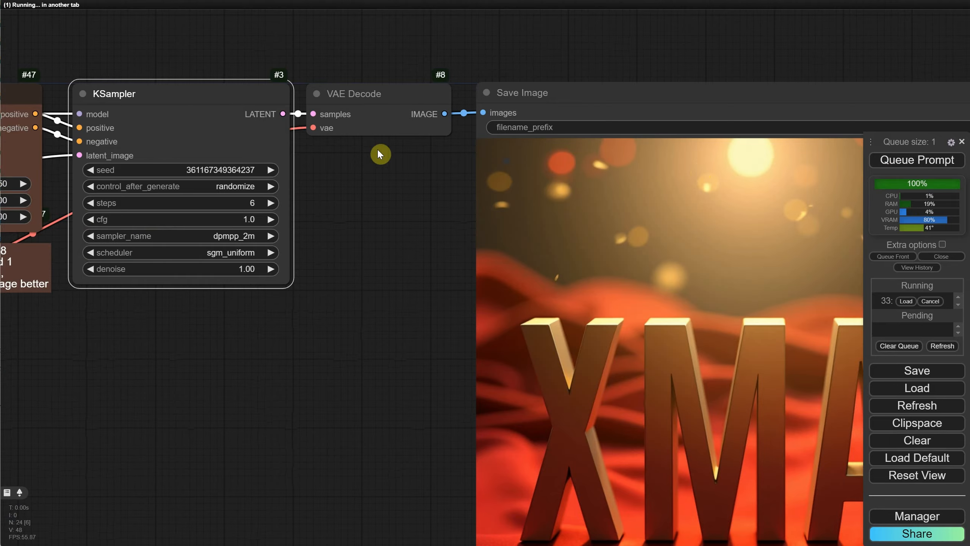
scroll(378, 148, down, 2)
drag(408, 269, 313, 283)
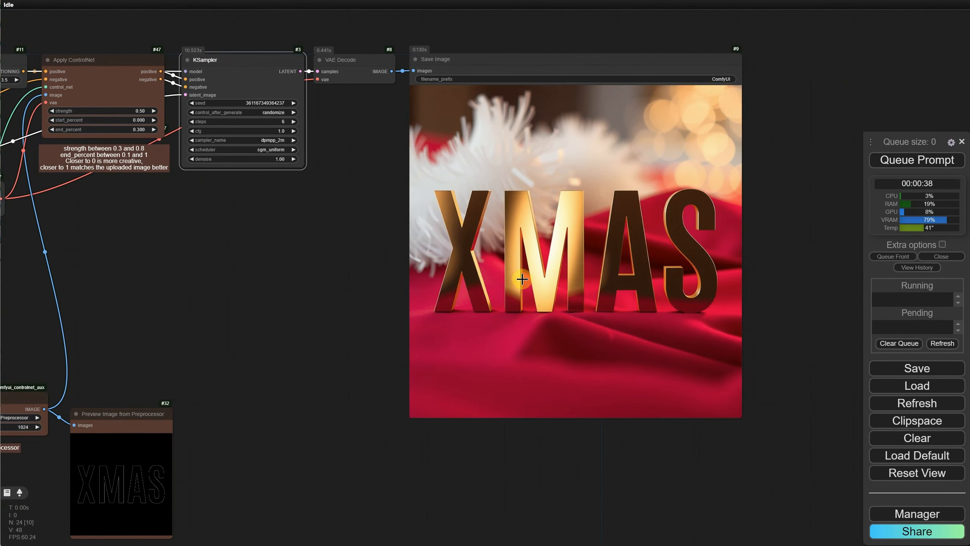
click(926, 160)
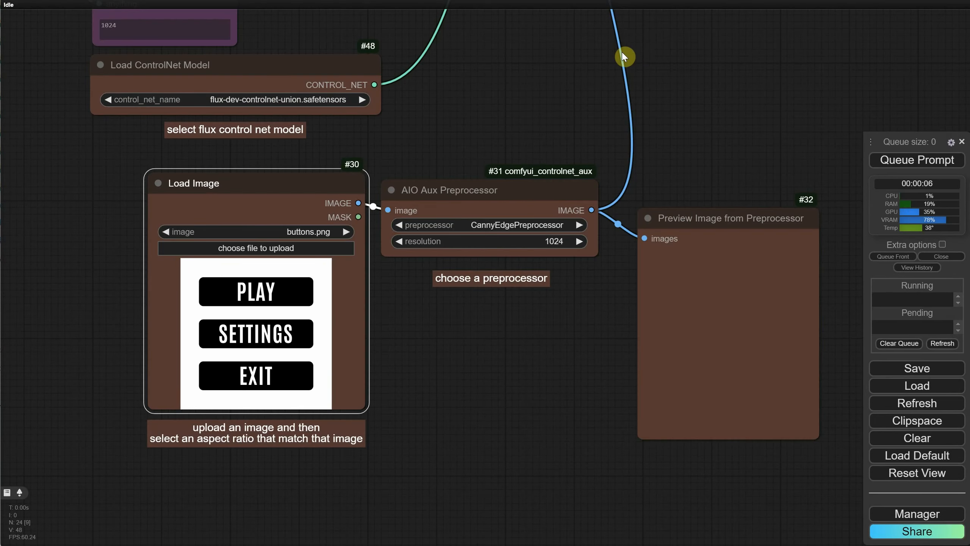
- Generate further variations of the PLAY, SETTINGS and EXIT game buttons and view them in the Save Image node
scroll(124, 309, up, 8)
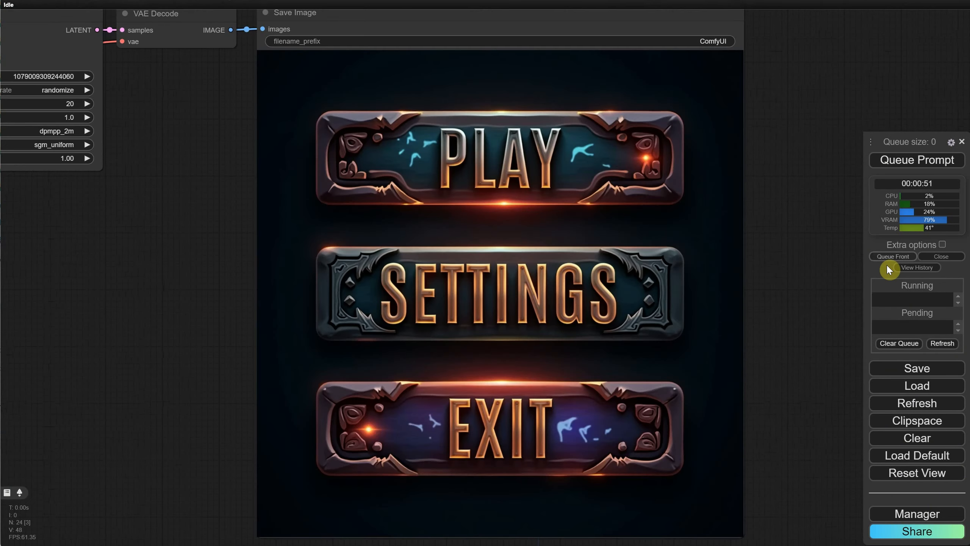
click(897, 160)
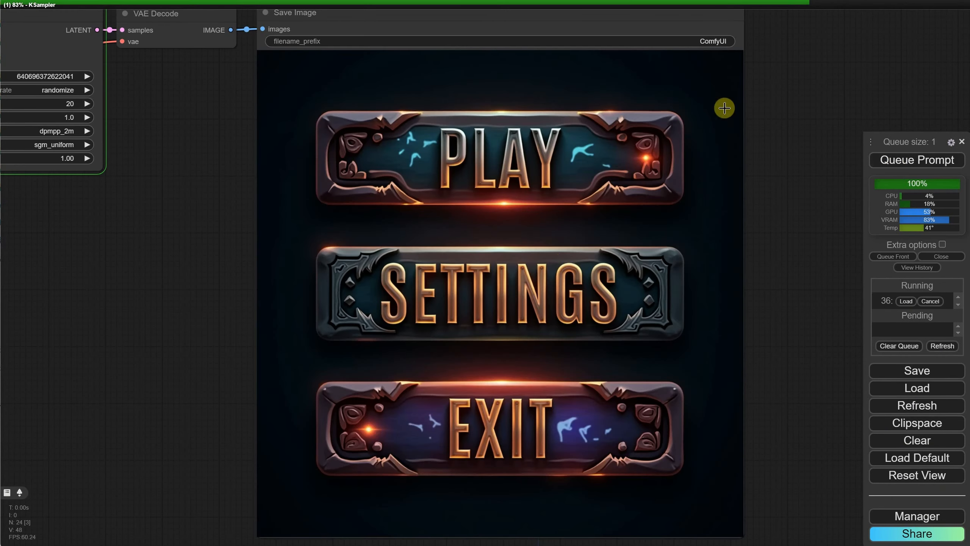
click(922, 160)
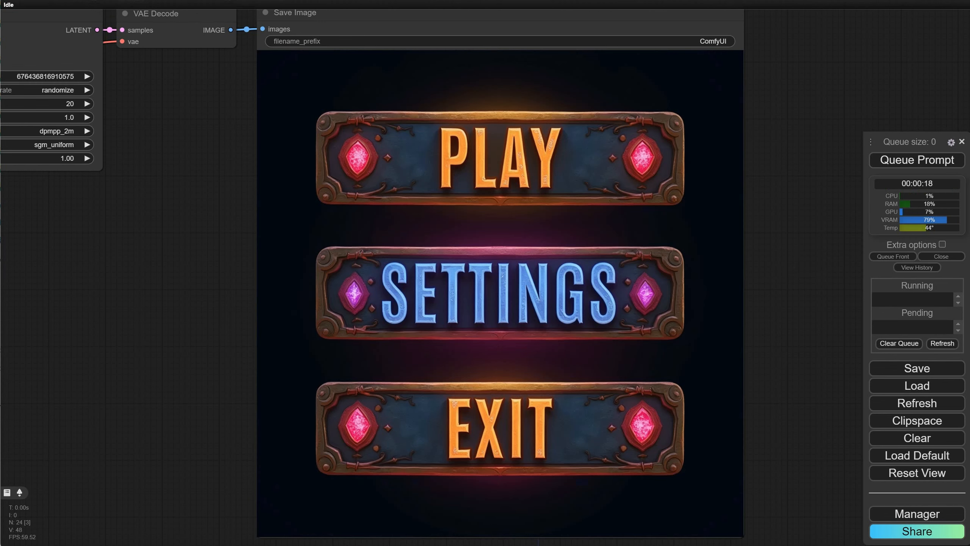
- Load the saved ControlNet workflow that uses the womanportrait.png reference image
click(883, 380)
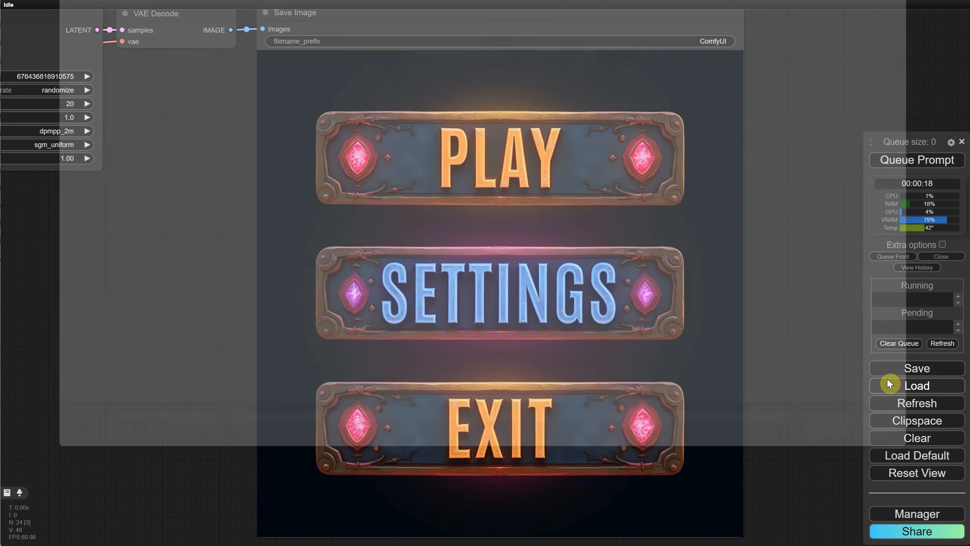
double_click(792, 89)
- Choose OpenposePreprocessor as the preprocessor in the AIO Aux Preprocessor node
scroll(793, 91, down, 15)
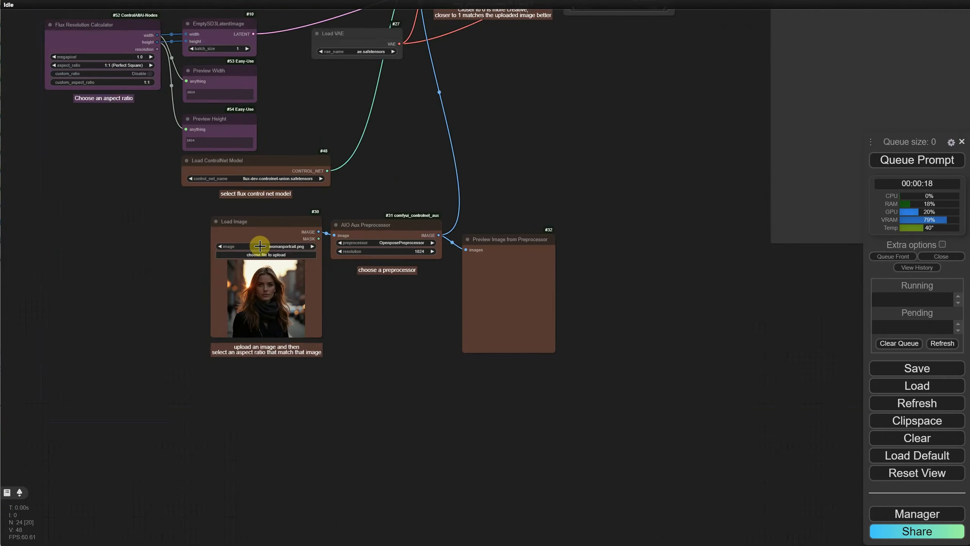
scroll(268, 238, up, 10)
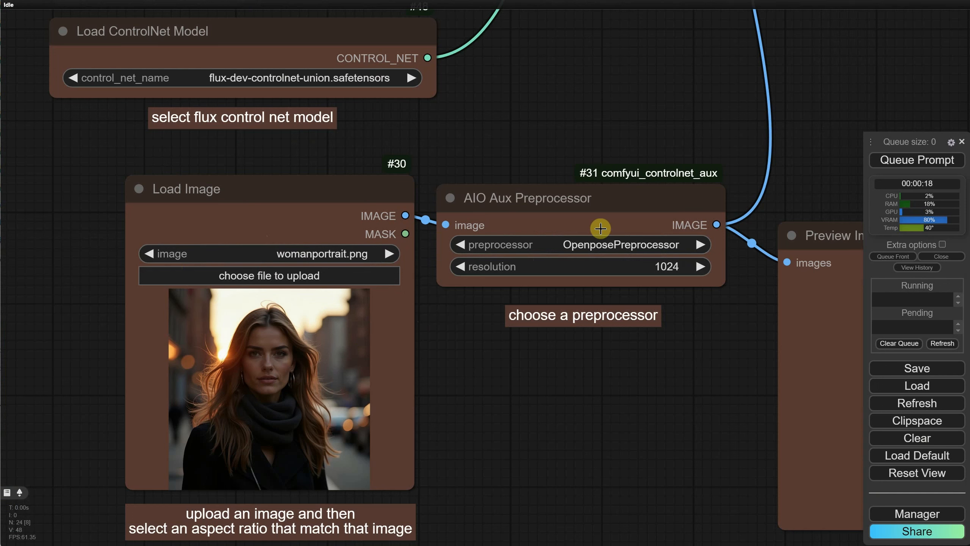
click(617, 243)
text(pose)
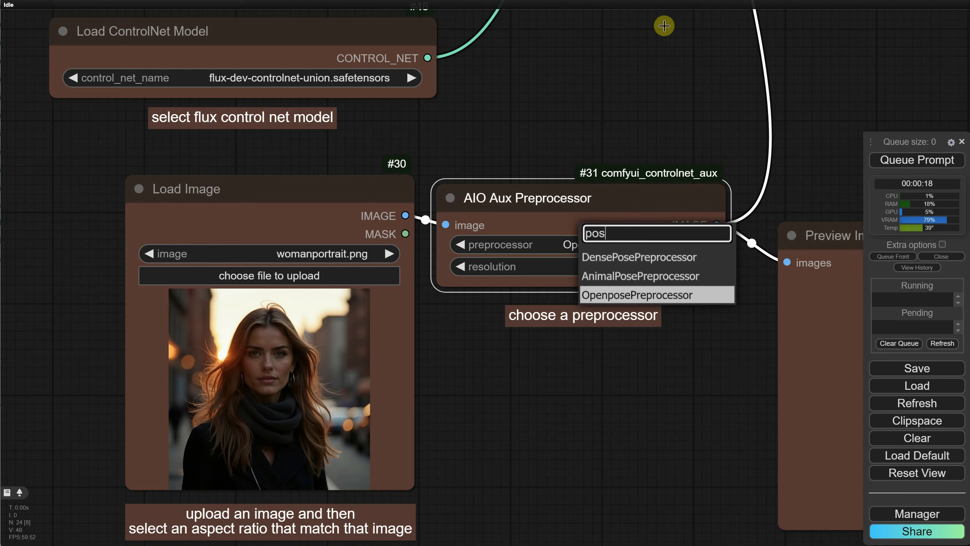
key(Return)
- Check the ControlNet settings and prompt, generate the purple-haired warrior woman portrait, and view the pose preview and saved image
scroll(669, 138, down, 3)
drag(635, 65, 533, 323)
drag(741, 102, 659, 419)
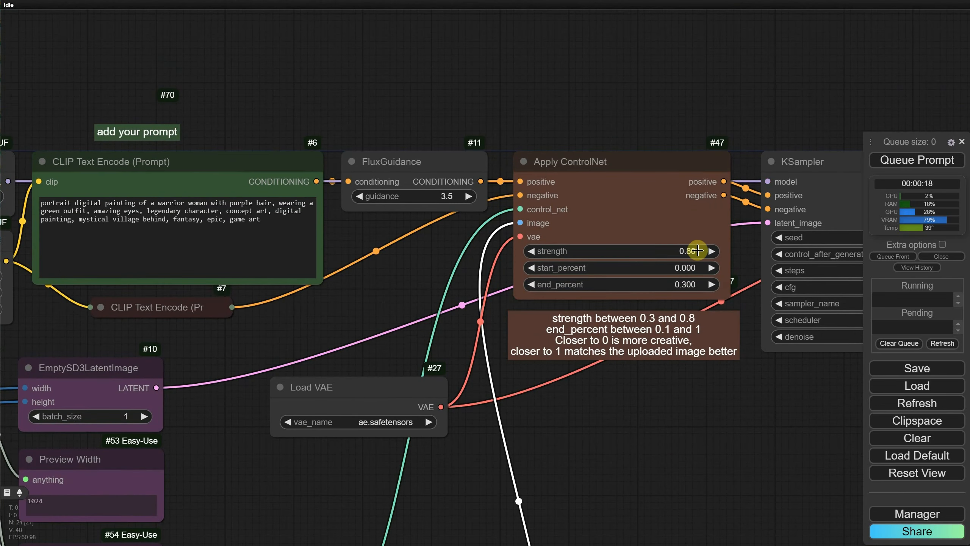
drag(225, 359, 408, 382)
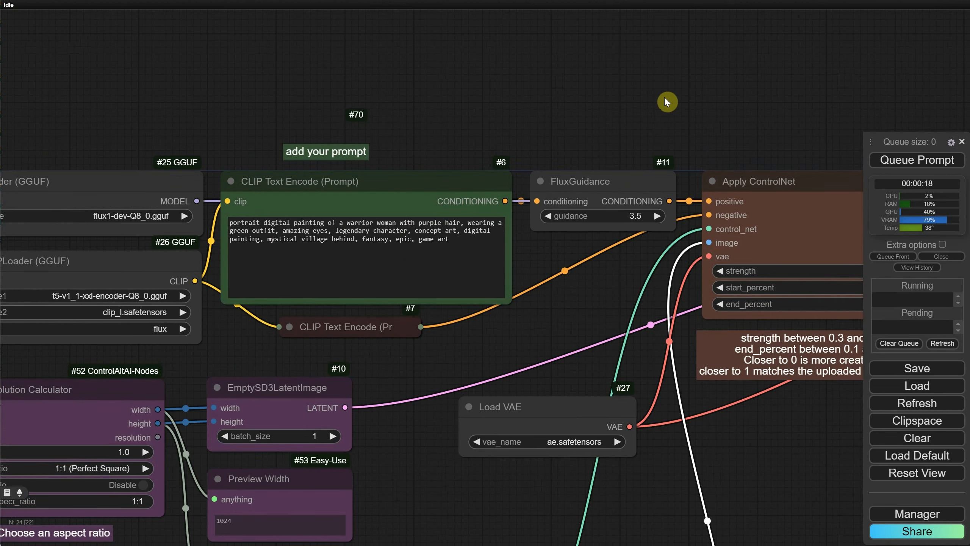
scroll(666, 99, down, 6)
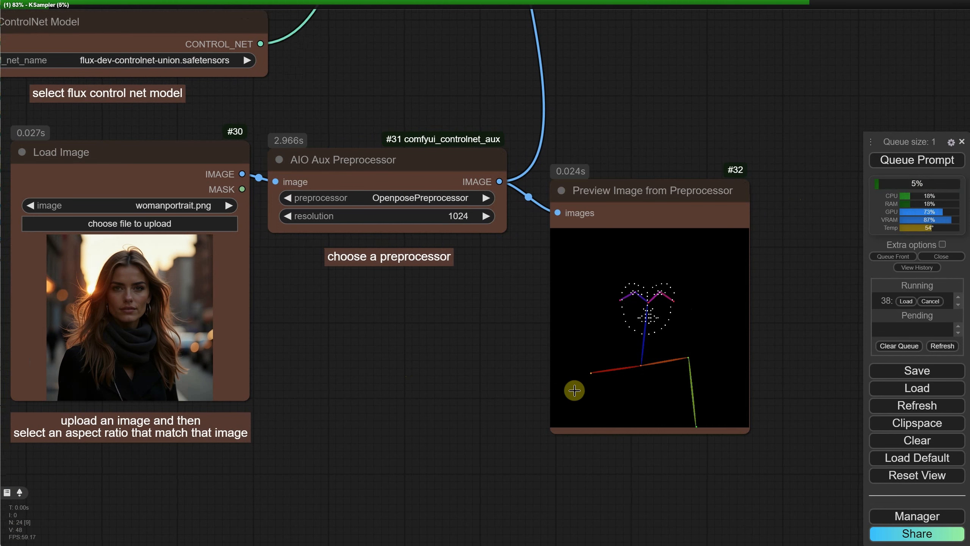
scroll(737, 156, down, 5)
drag(792, 91, 441, 293)
scroll(441, 293, down, 1)
drag(568, 157, 562, 165)
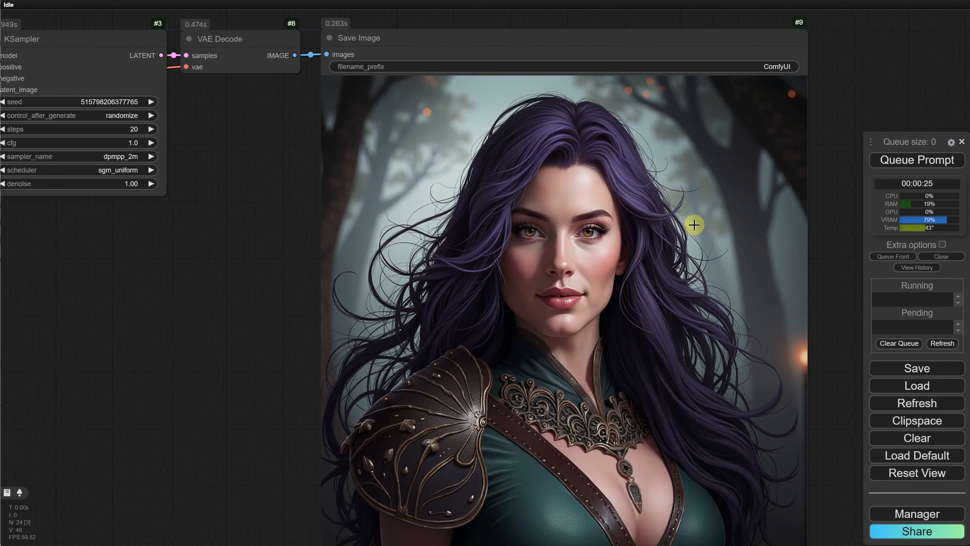
- Compare the generated portrait with the reference image and pose preview, and generate another variation of the warrior woman
scroll(720, 213, down, 5)
drag(330, 423, 427, 360)
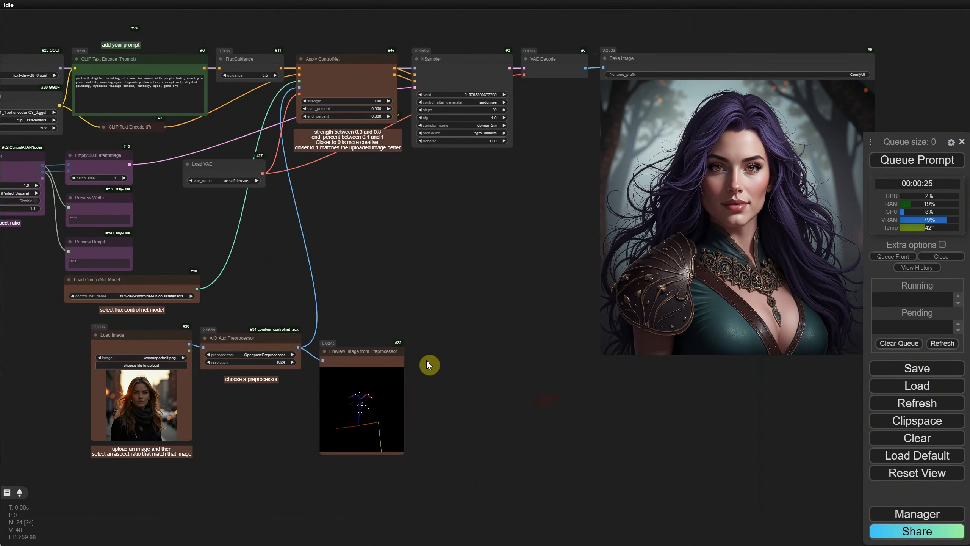
drag(487, 178, 387, 219)
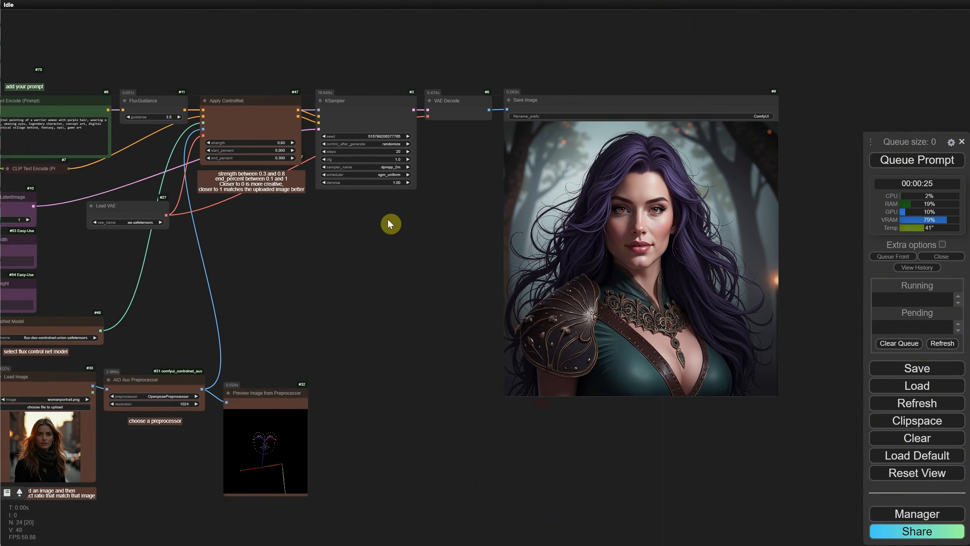
scroll(448, 196, up, 5)
drag(465, 191, 266, 183)
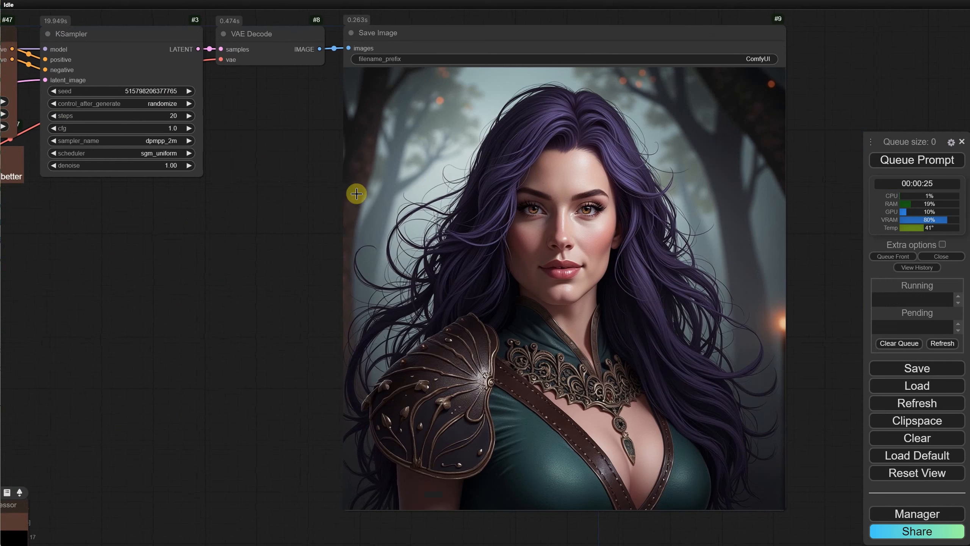
click(904, 163)
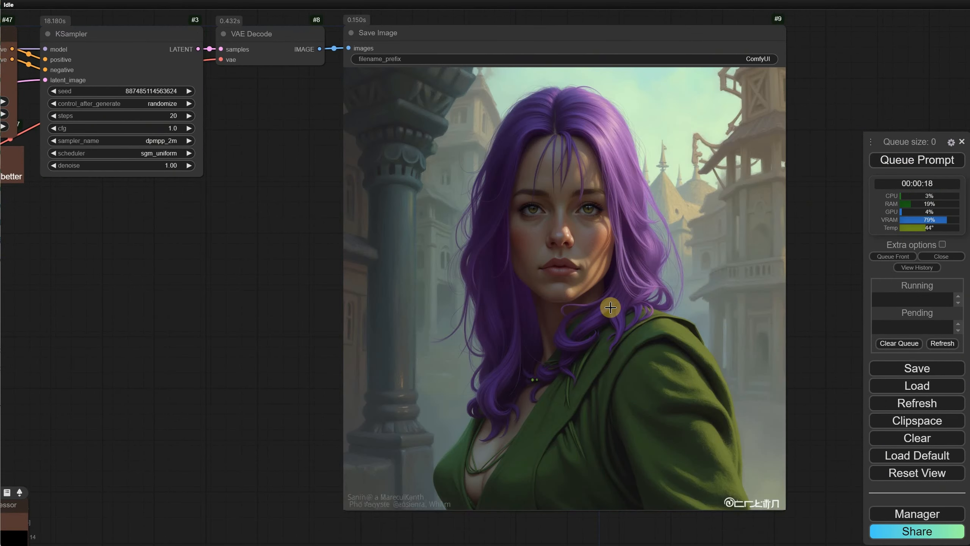
- Generate one more warrior woman portrait from the same pose and inspect it up close in the Save Image node
scroll(610, 307, down, 4)
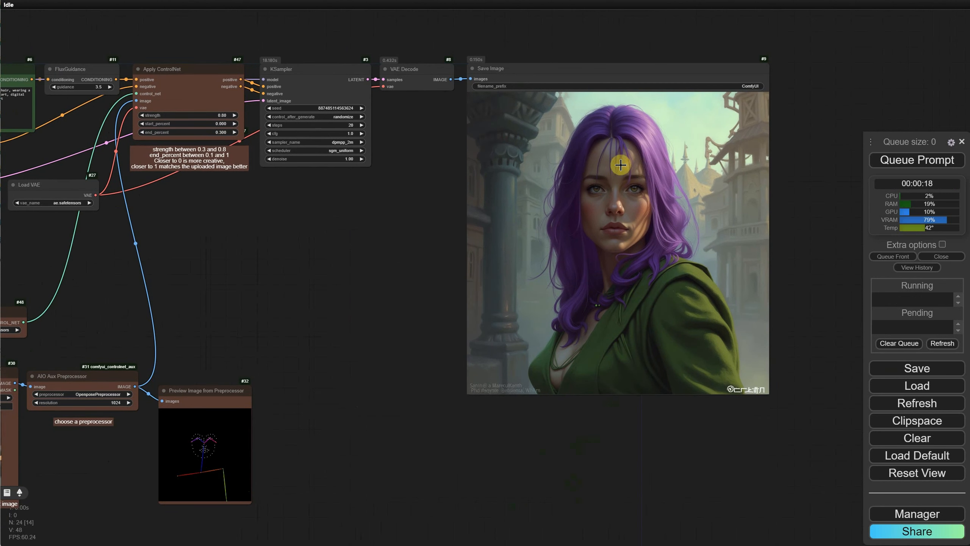
click(893, 159)
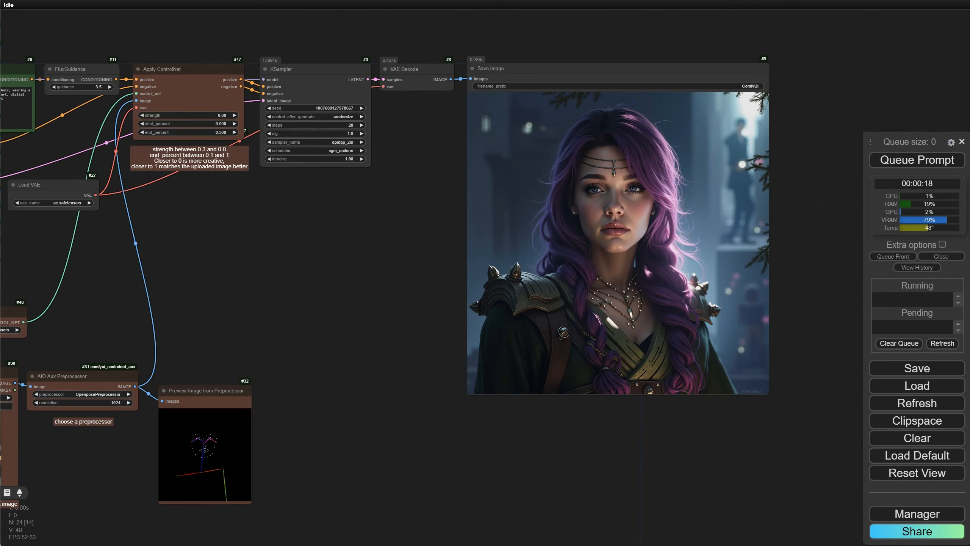
scroll(805, 226, up, 7)
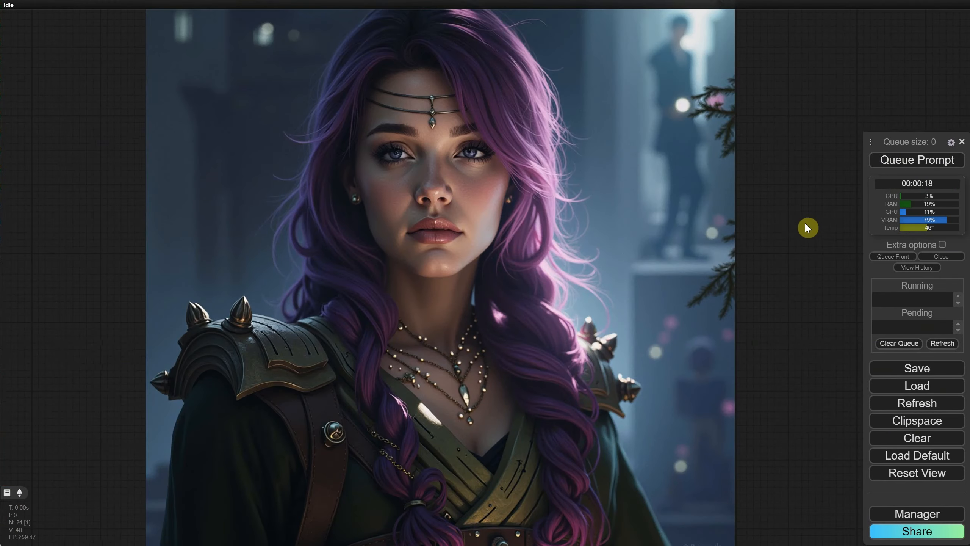